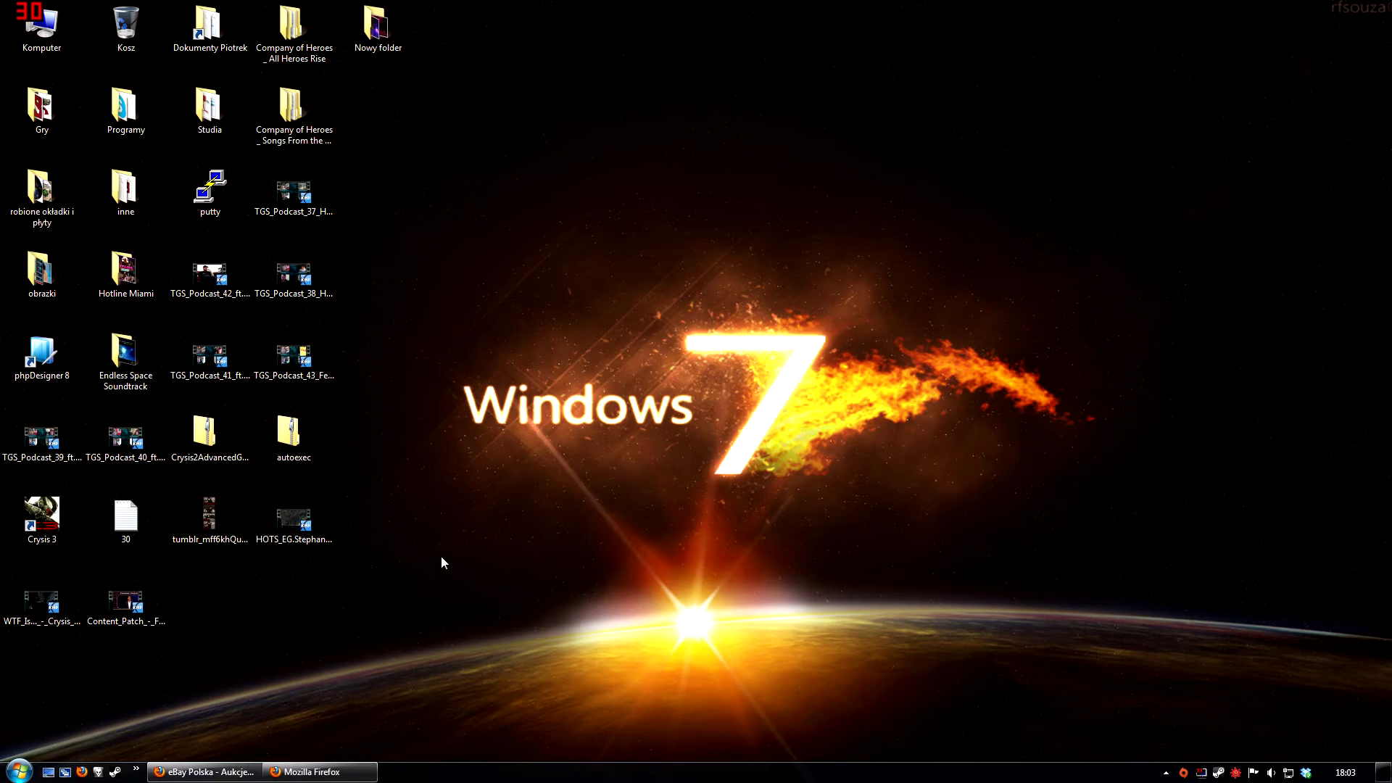
# Bring up Firefox and go to the KickassTorrents site at kat.ph
pyautogui.click(367, 770)
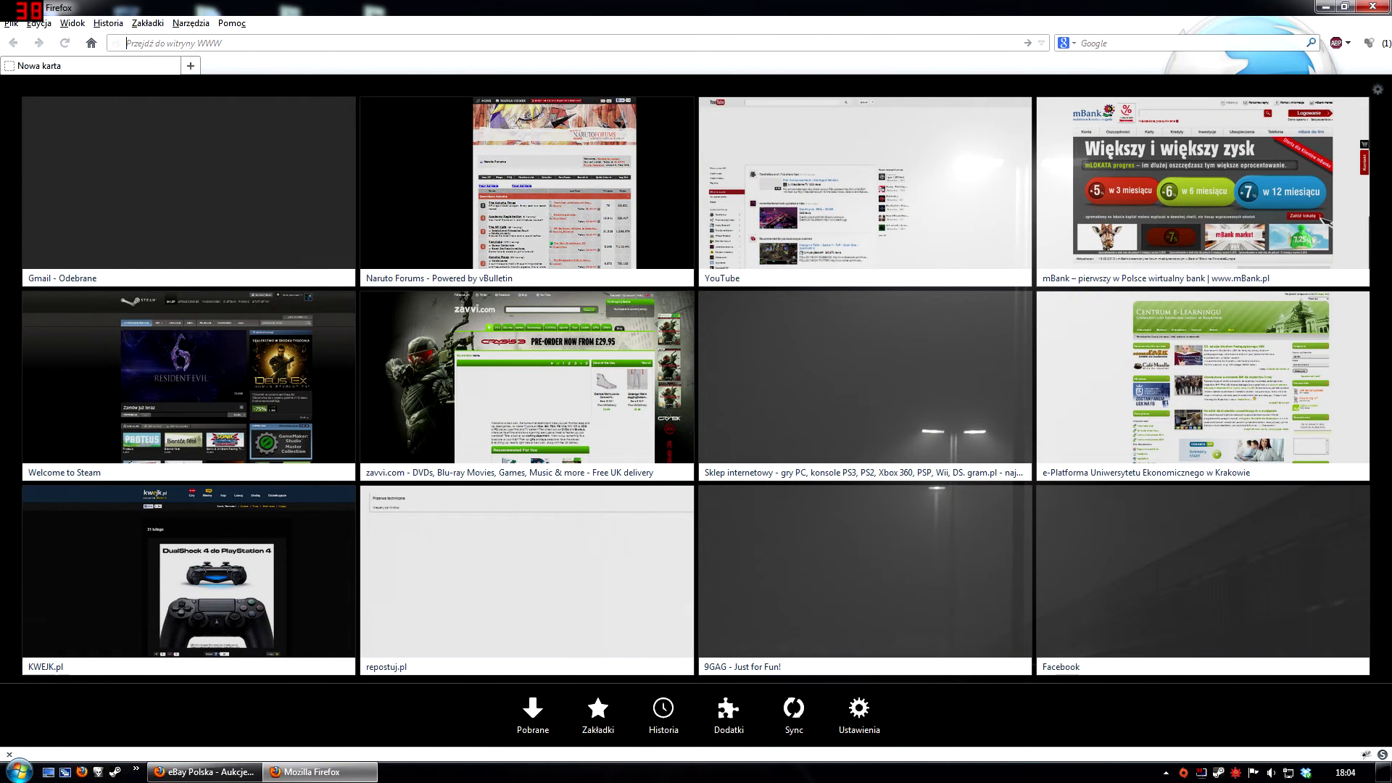
pyautogui.write('kat.ph')
pyautogui.press('Return')
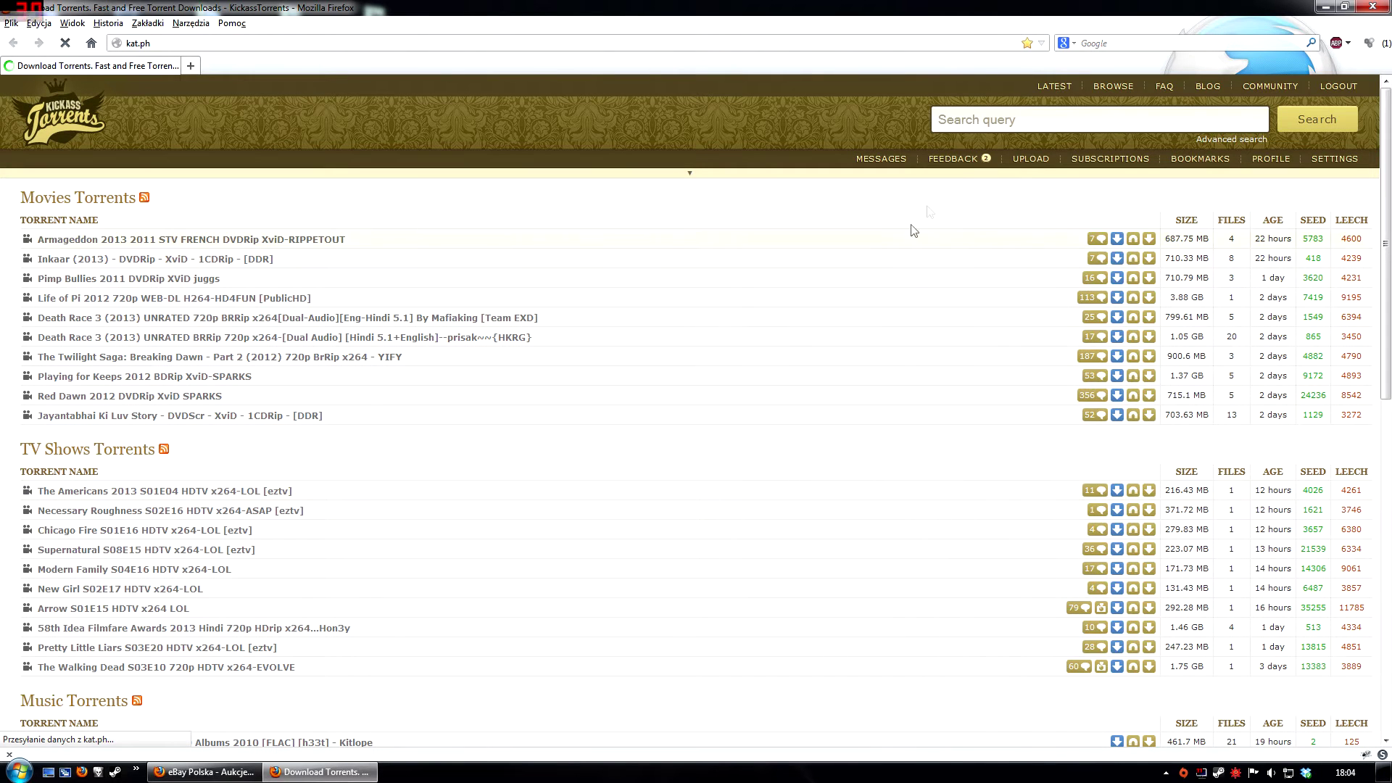
# Search KickassTorrents for the Crysis 3 English language pack
pyautogui.write('cr')
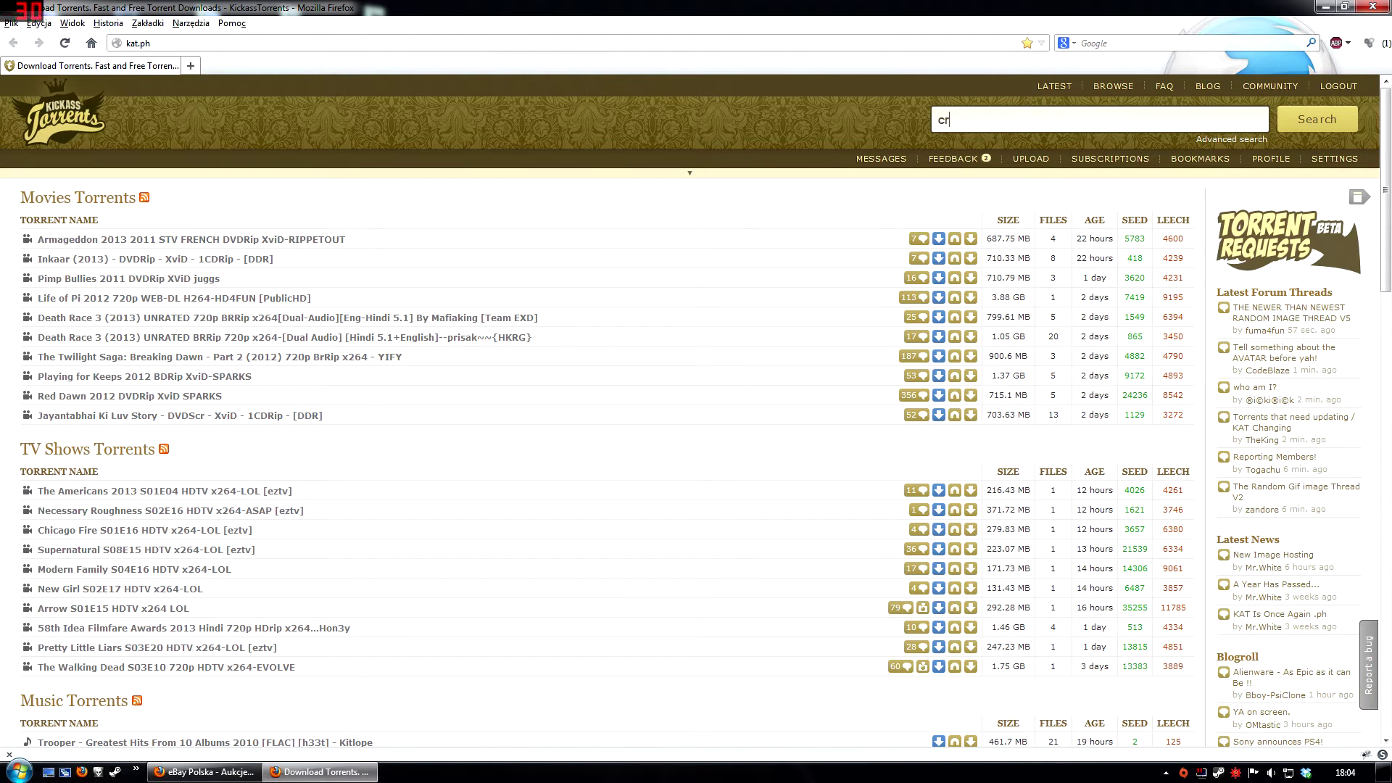
pyautogui.write('ysis 3 english la')
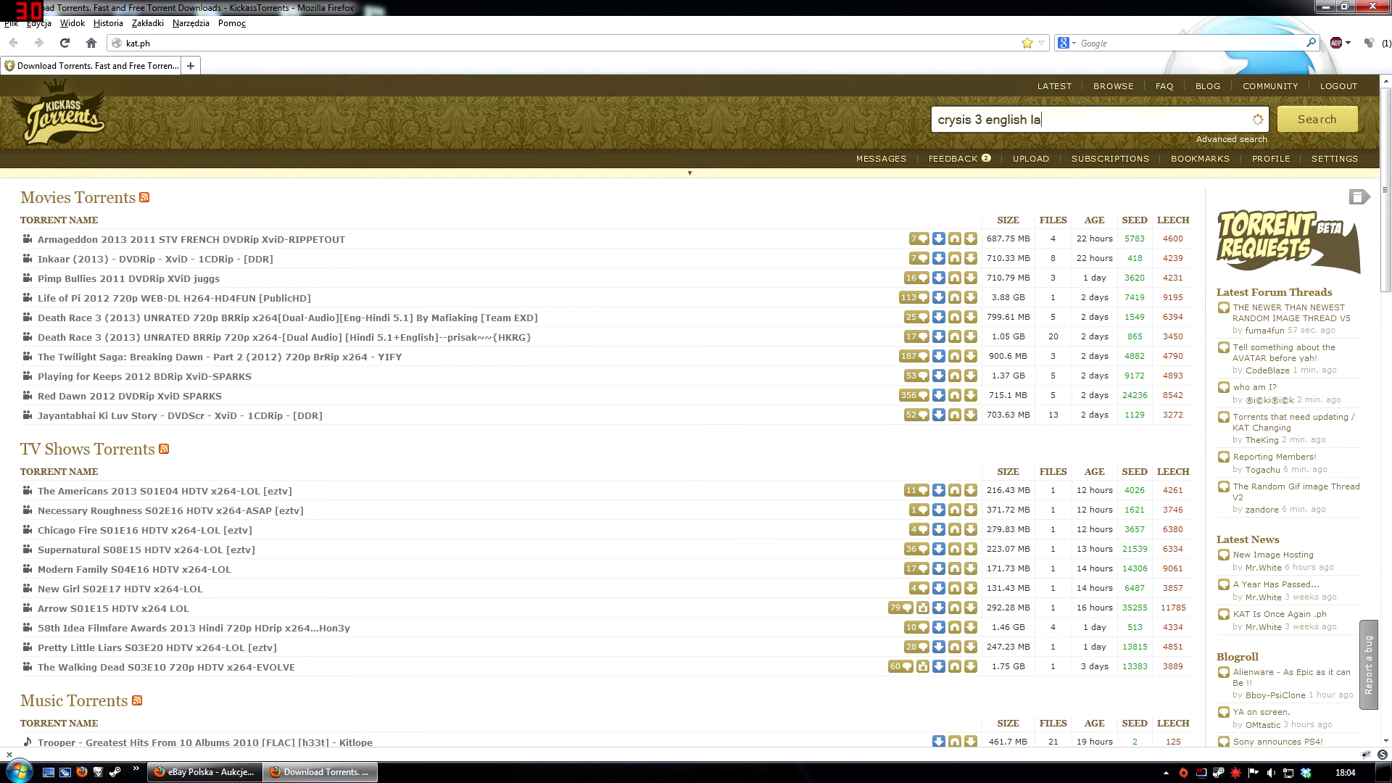
pyautogui.write('nguage pack')
pyautogui.press('Return')
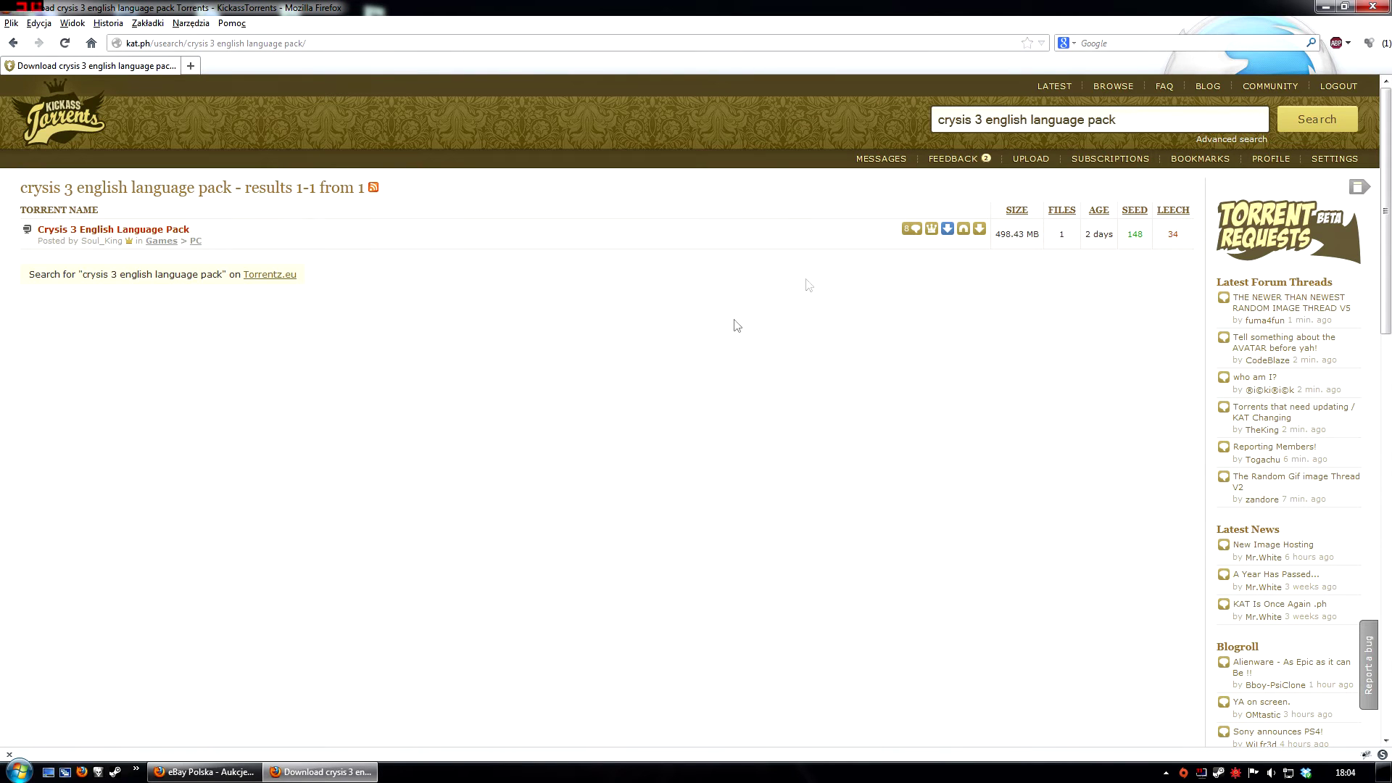
# Open the Crysis 3 English Language Pack torrent page, then search for 'crysis 3'
pyautogui.click(153, 241)
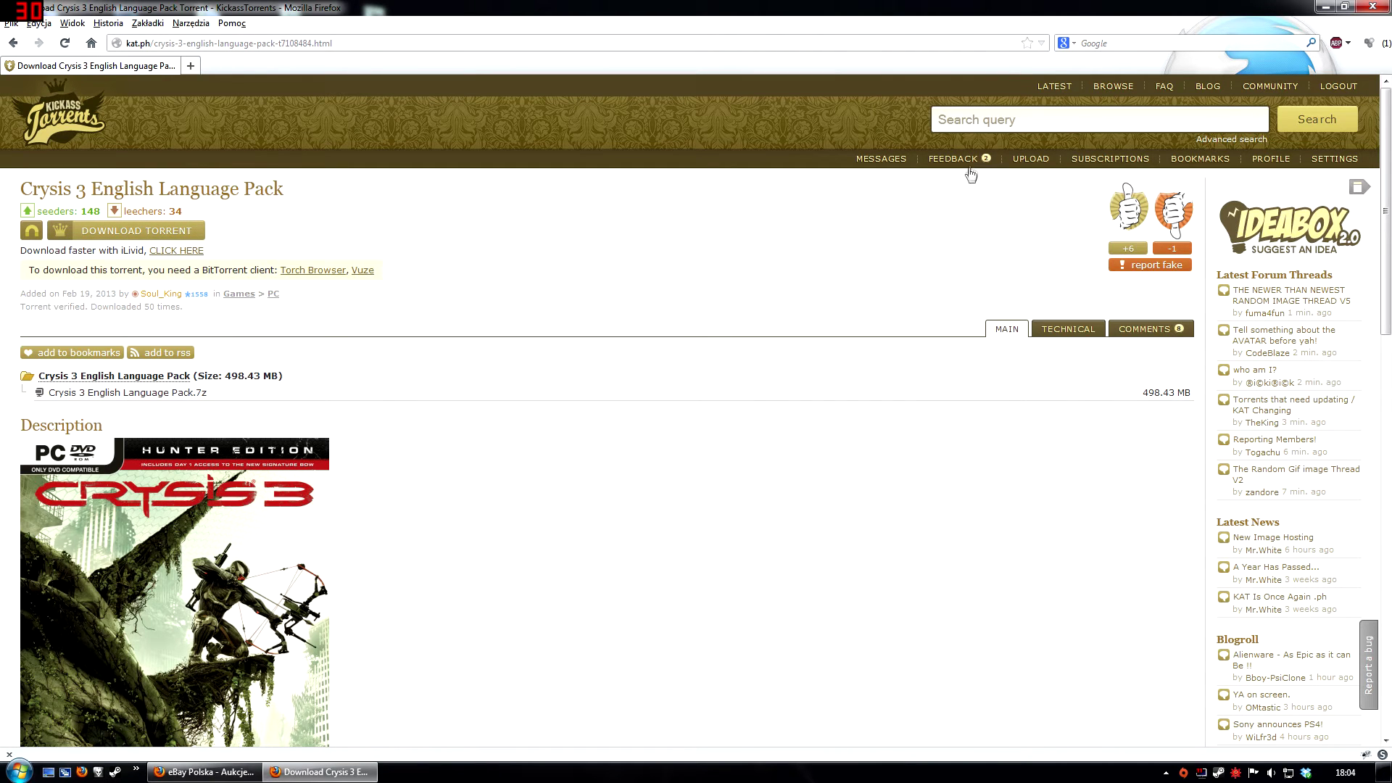
pyautogui.write('crysis 3')
pyautogui.press('Return')
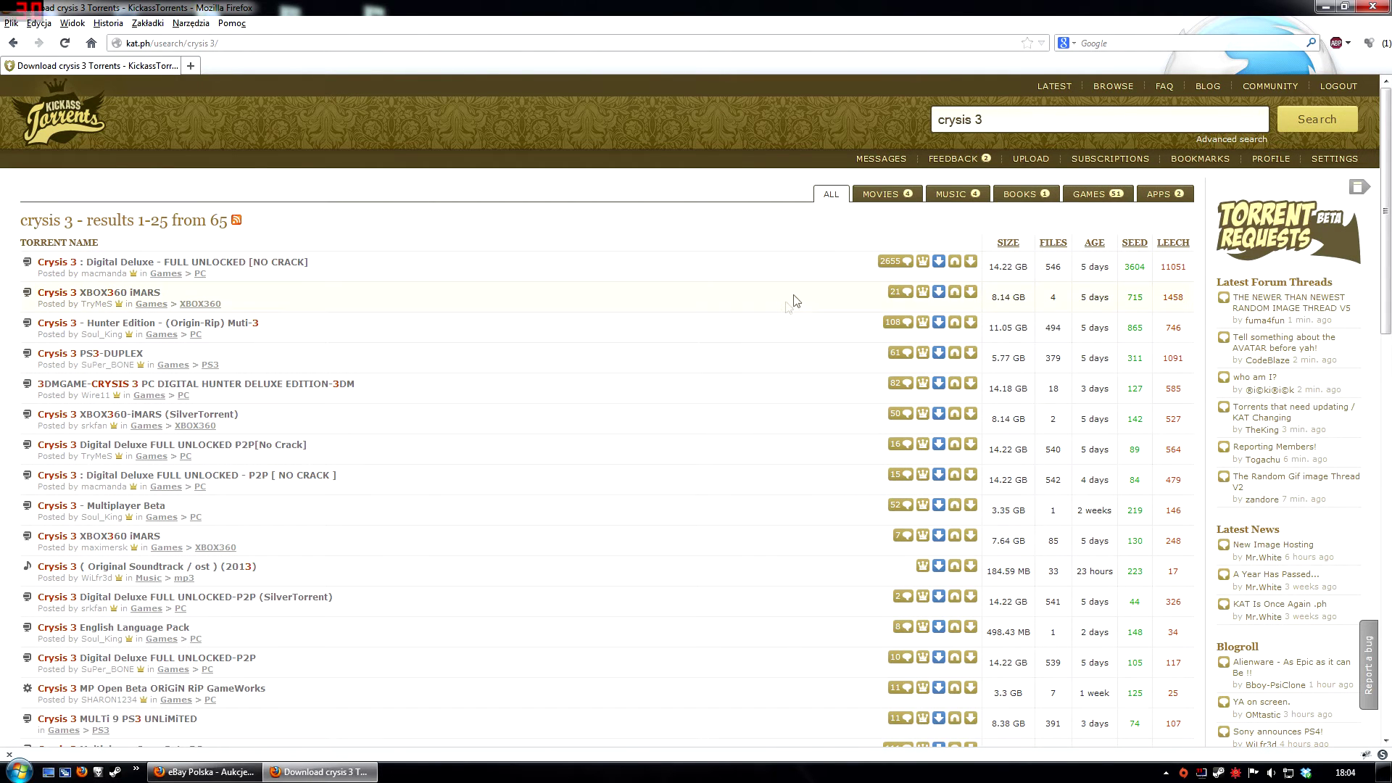
# Sort results by seeders and open the Digital Deluxe torrent, checking its Languages line for English
pyautogui.moveTo(899, 414)
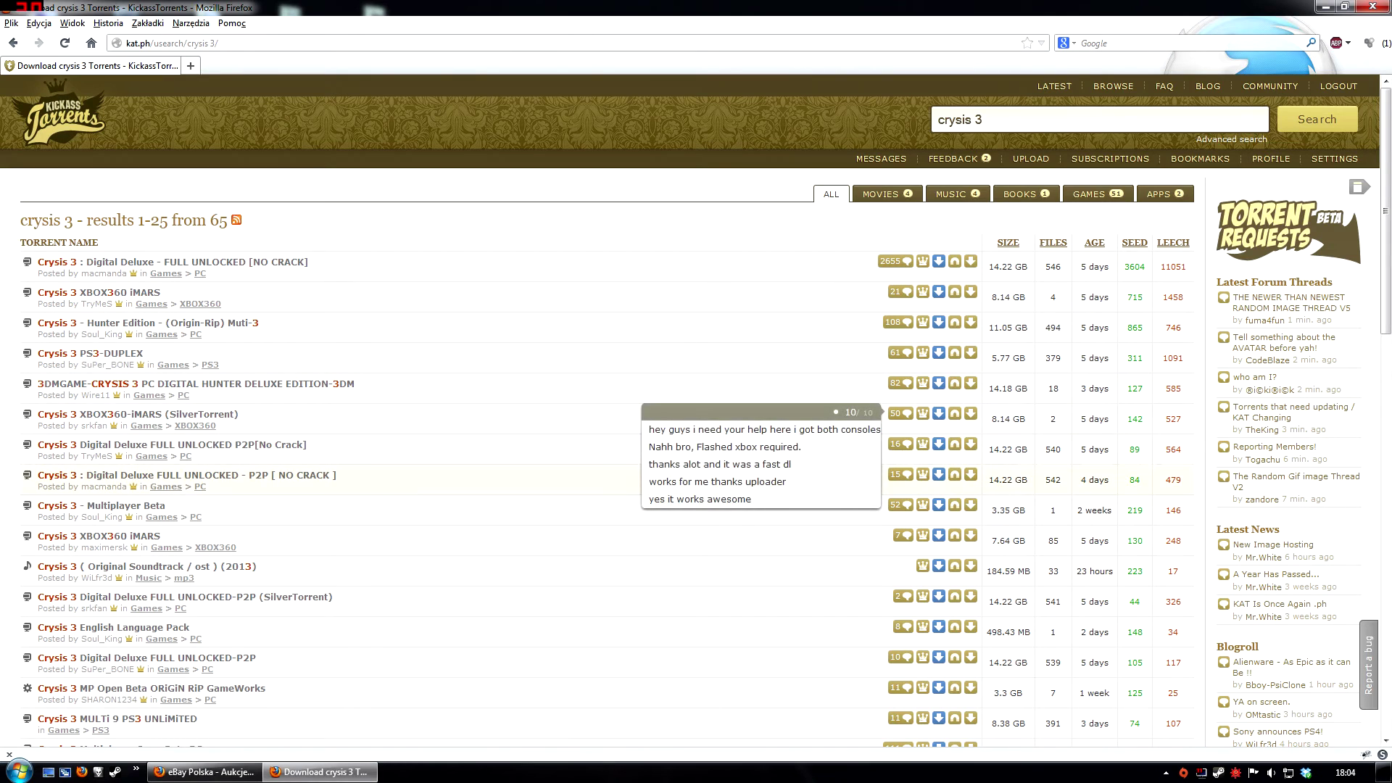
pyautogui.click(1135, 242)
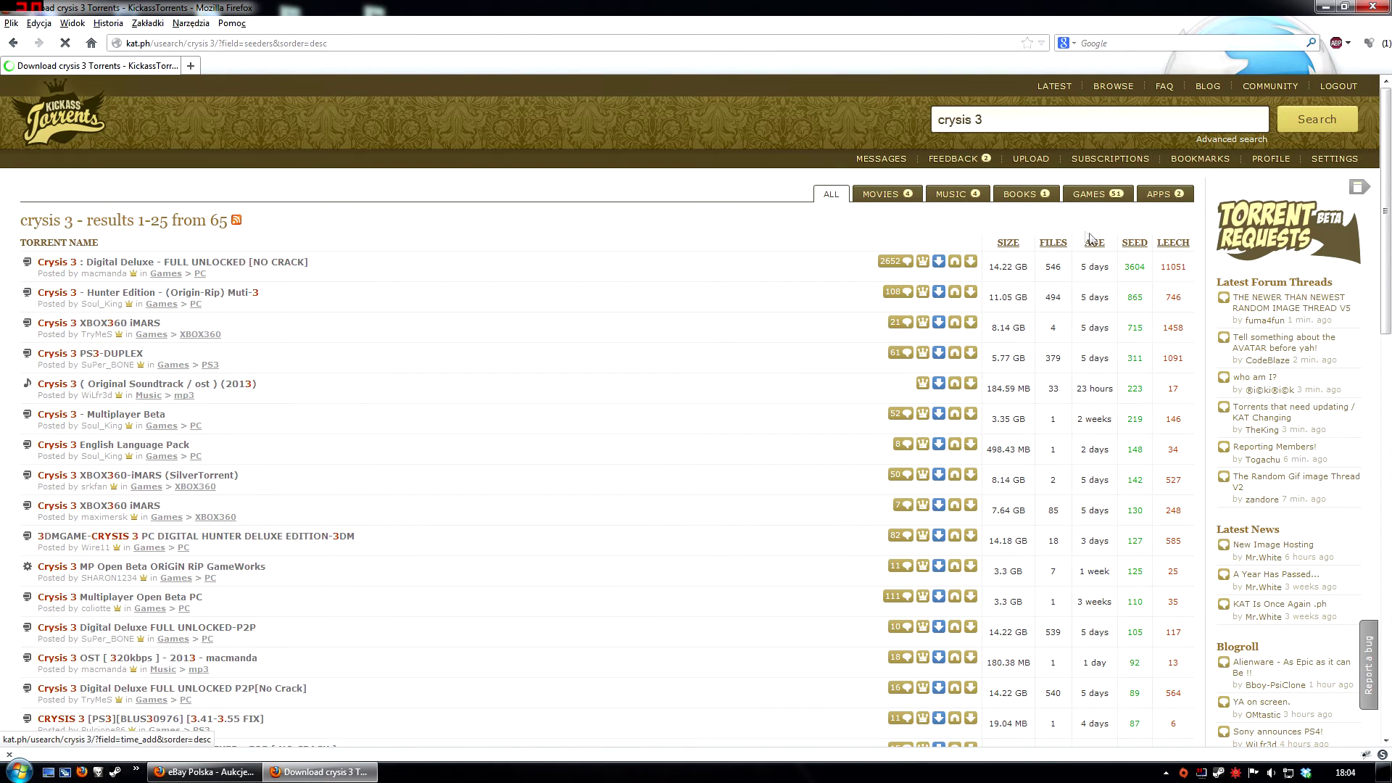
pyautogui.click(252, 265)
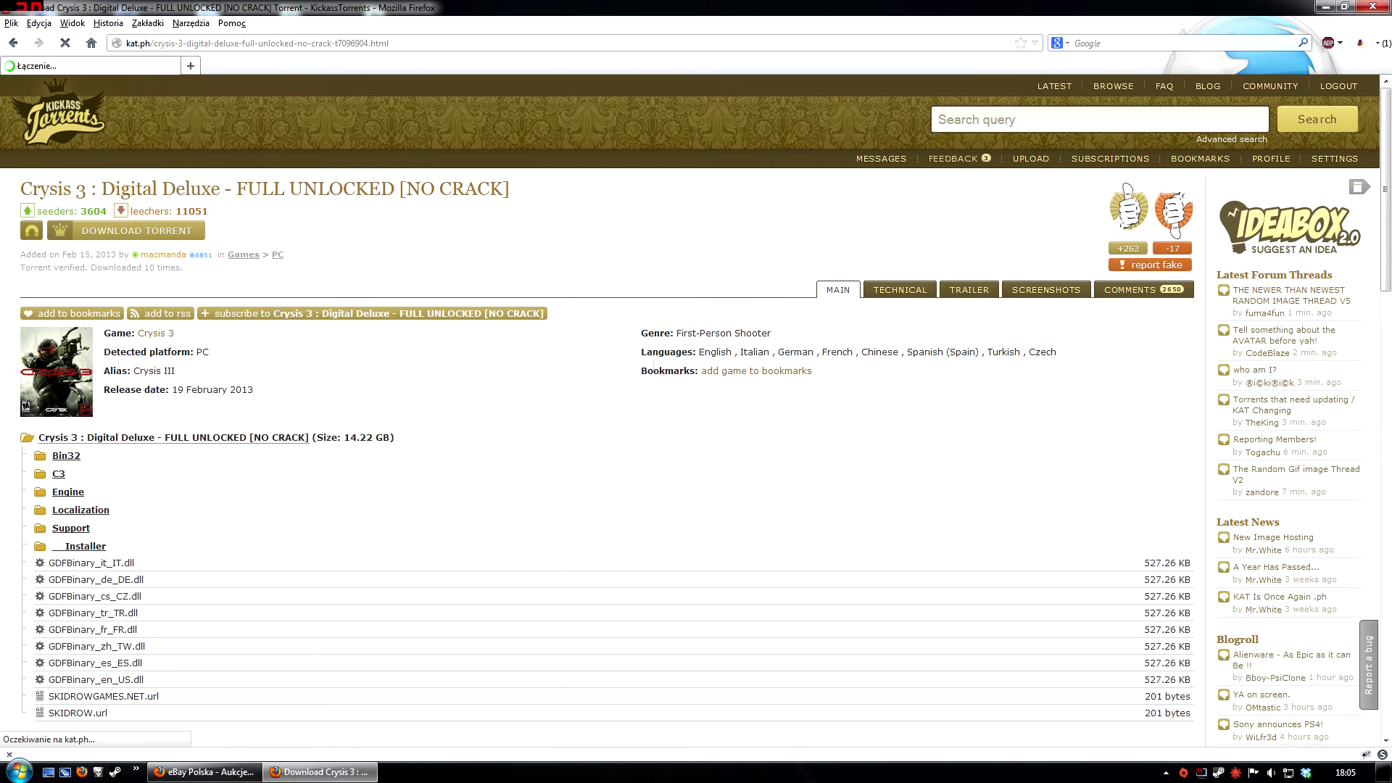
pyautogui.moveTo(640, 353); pyautogui.dragTo(737, 353)
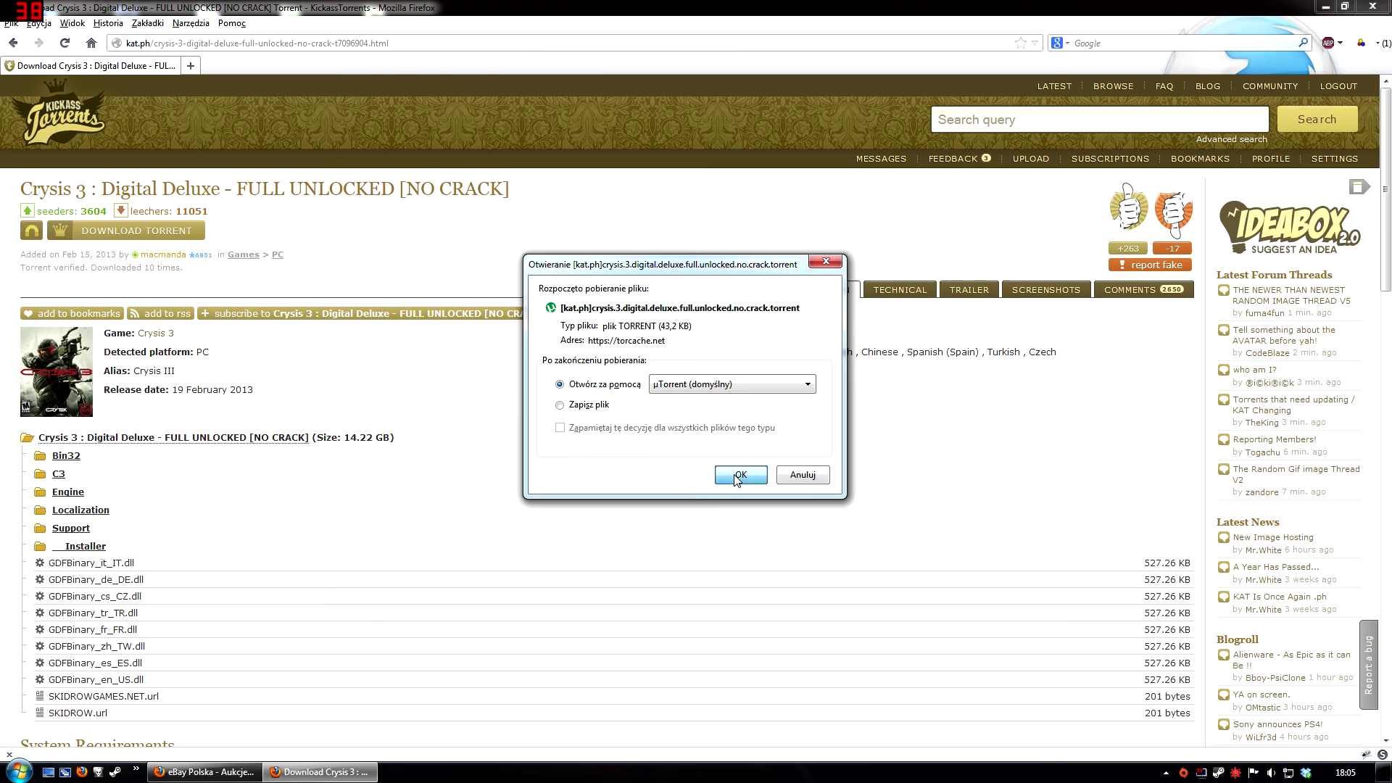
# Open the torrent in µTorrent and untick all of its files
pyautogui.click(740, 475)
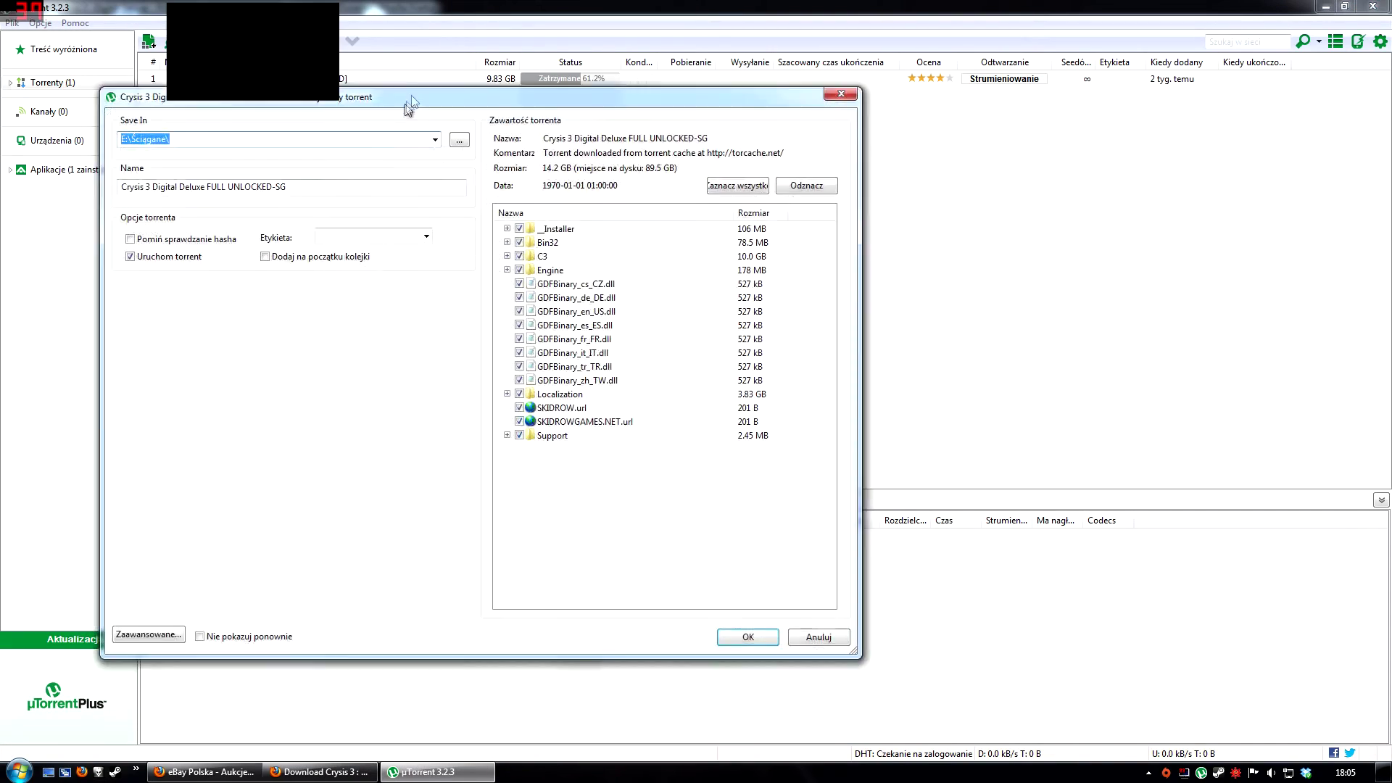
pyautogui.moveTo(409, 105); pyautogui.dragTo(436, 59)
pyautogui.hotkey('ctrl', 'a')
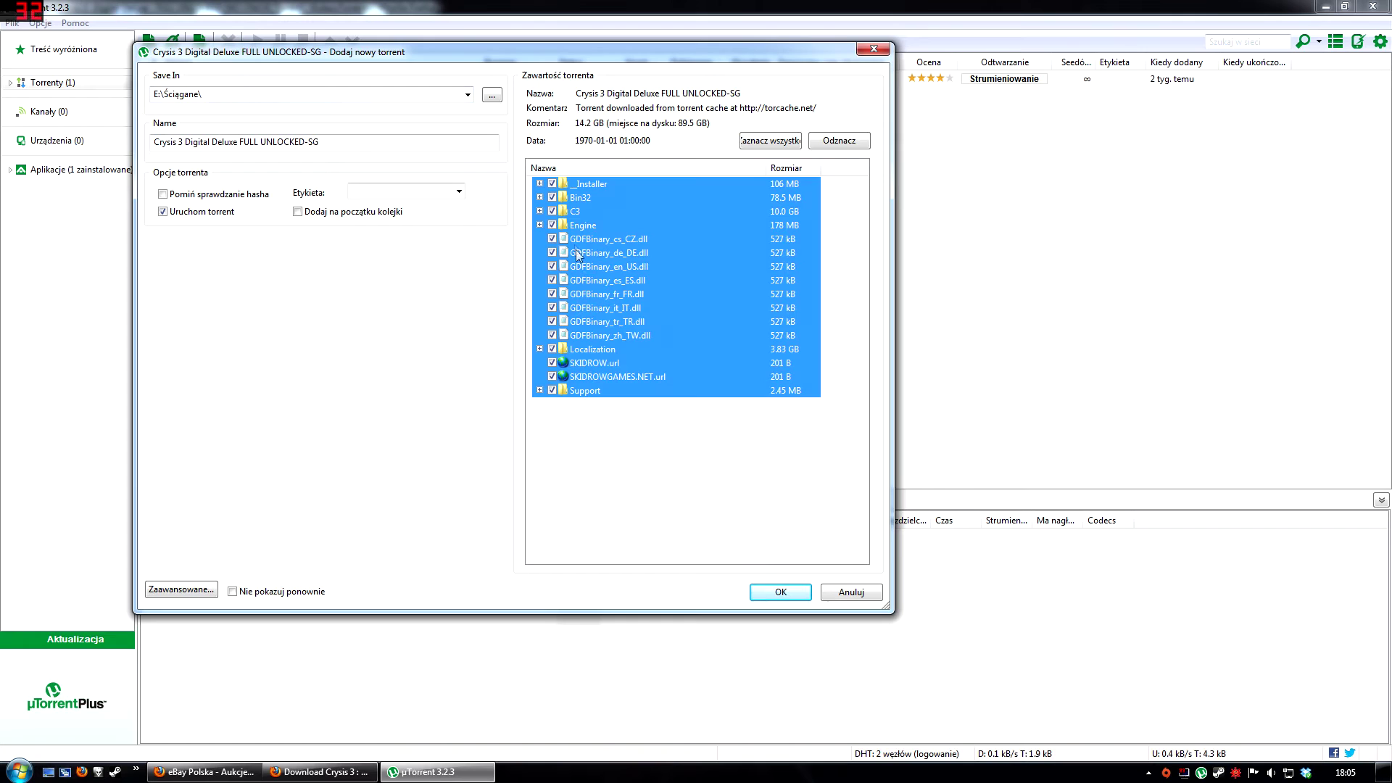
pyautogui.click(553, 225)
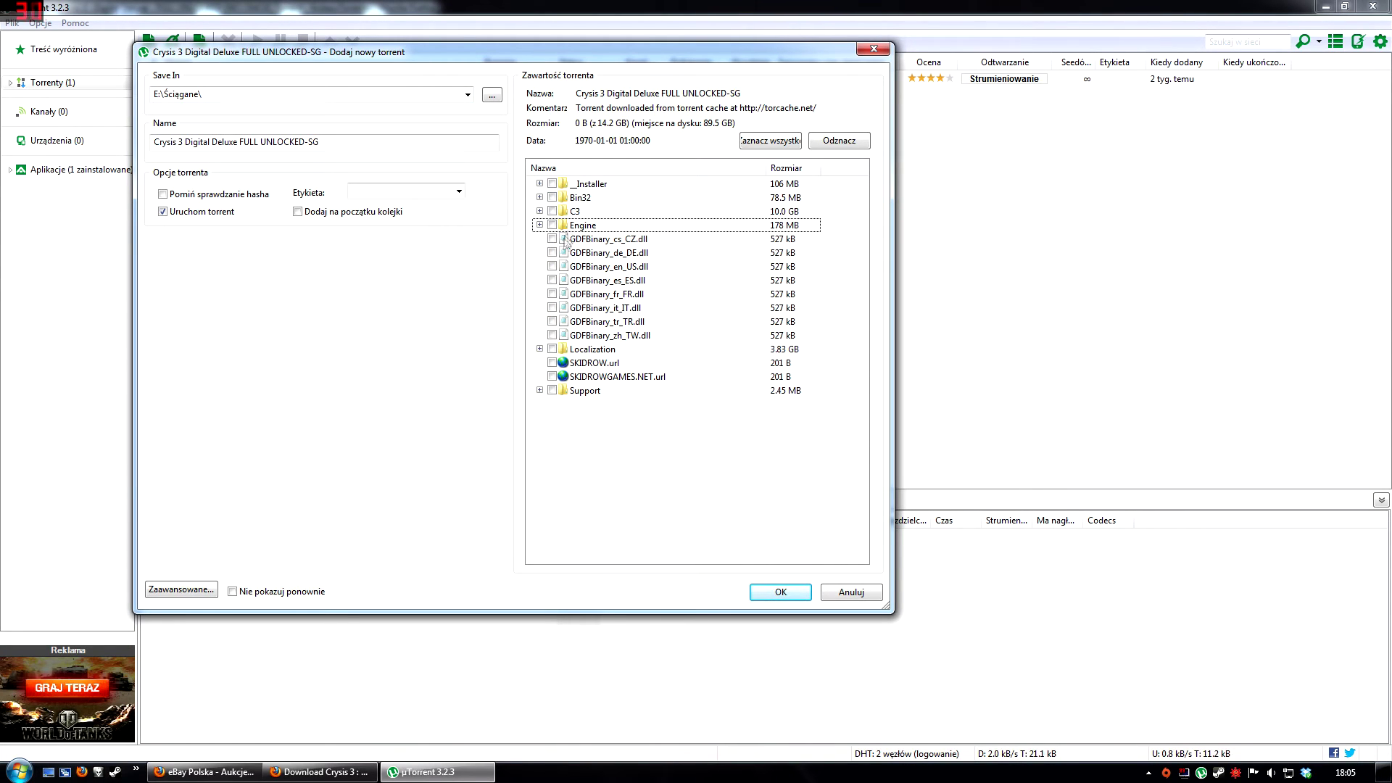
# Tick only Videos.pak and Videos2.pak in C3 (1.87 GB), then open Computer
pyautogui.click(584, 212)
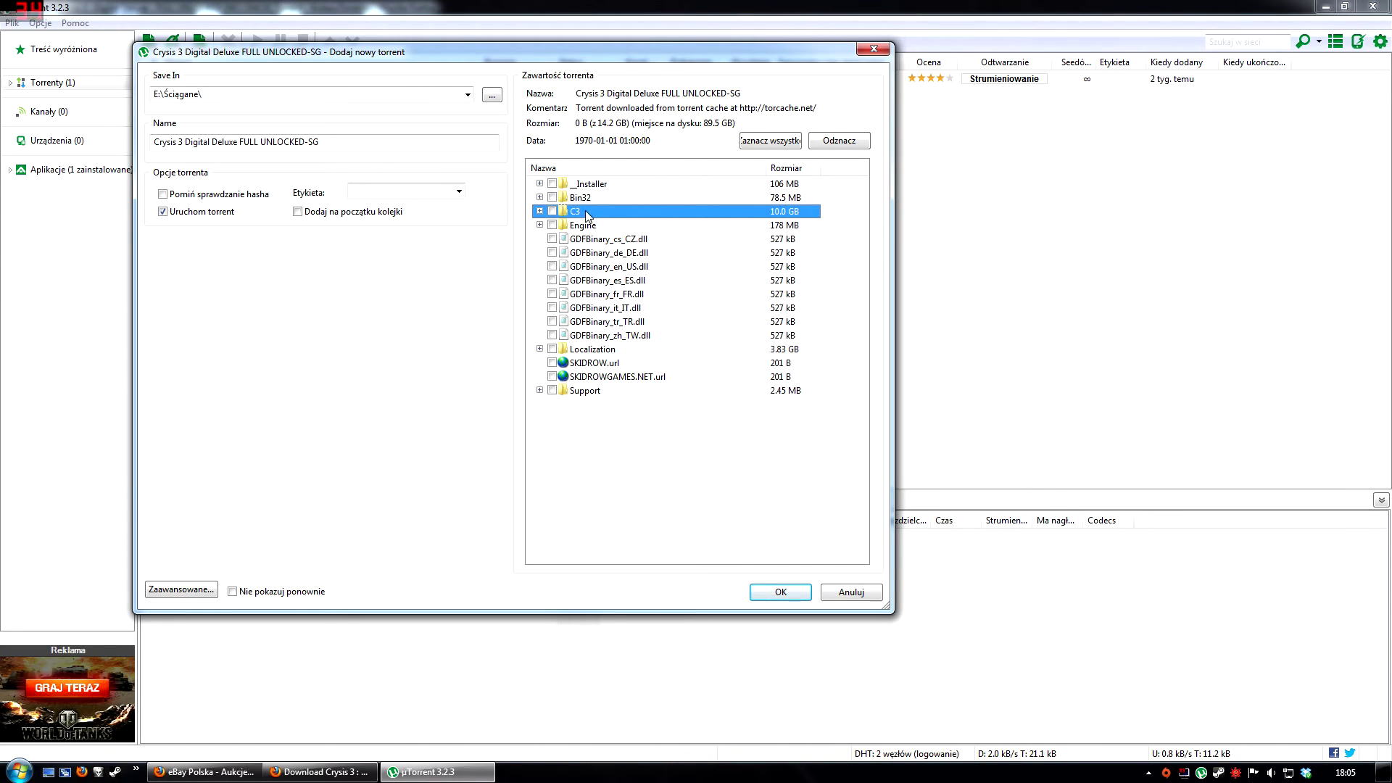
pyautogui.click(539, 211)
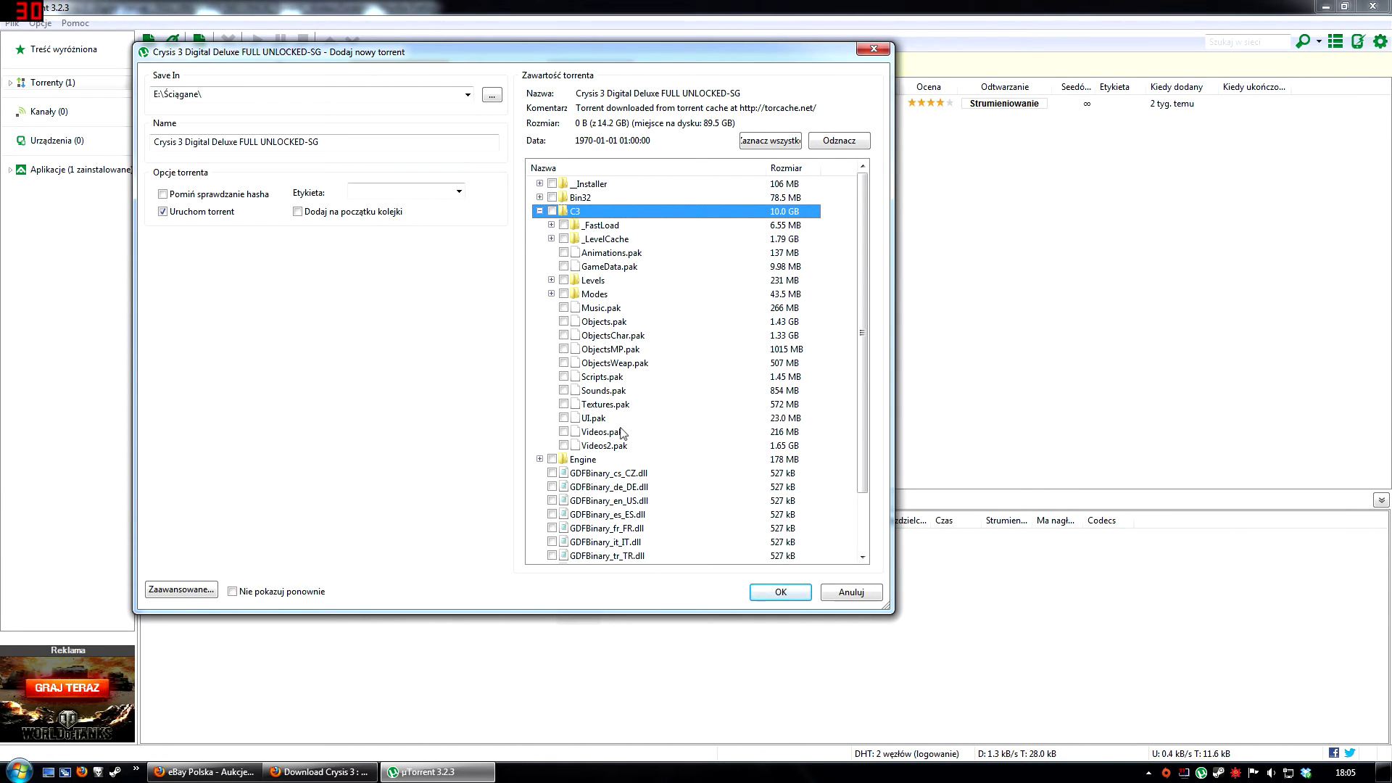
pyautogui.click(564, 432)
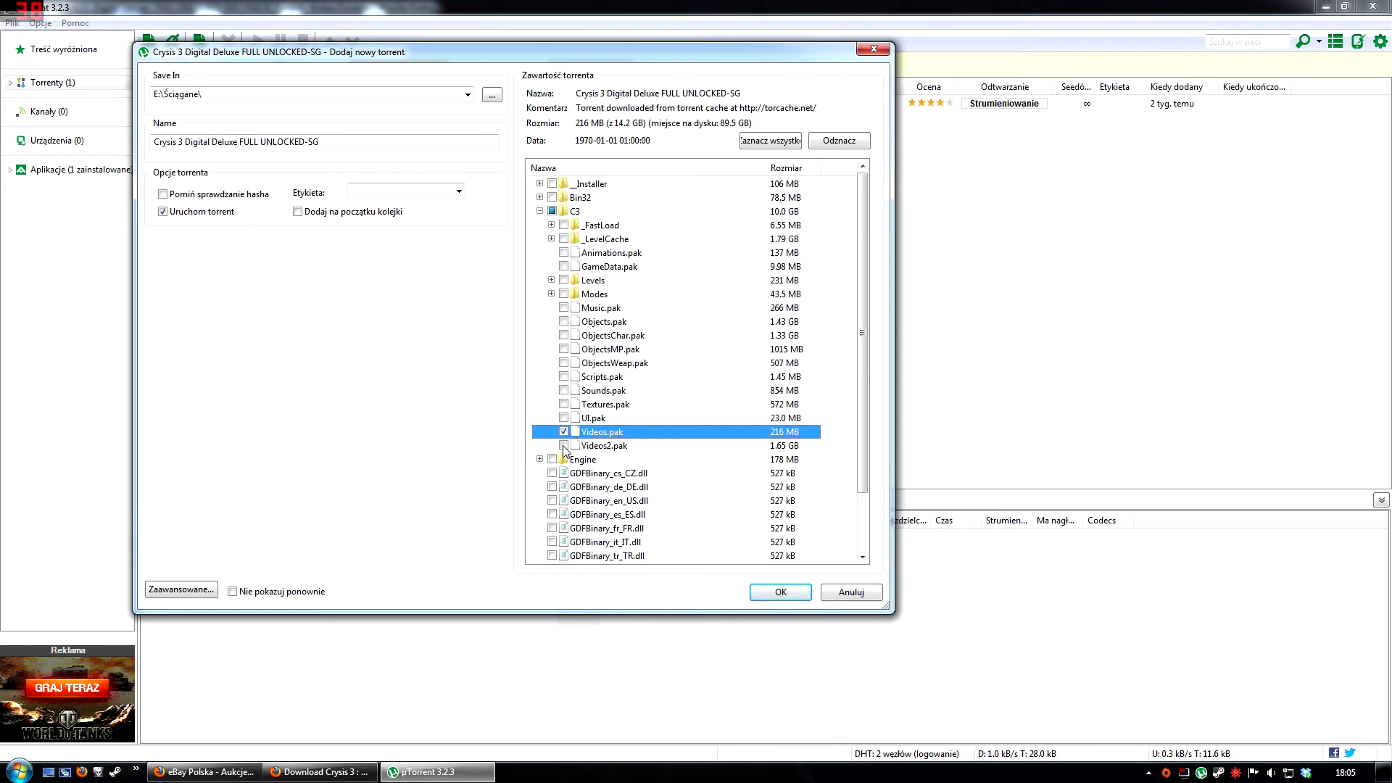
pyautogui.click(564, 445)
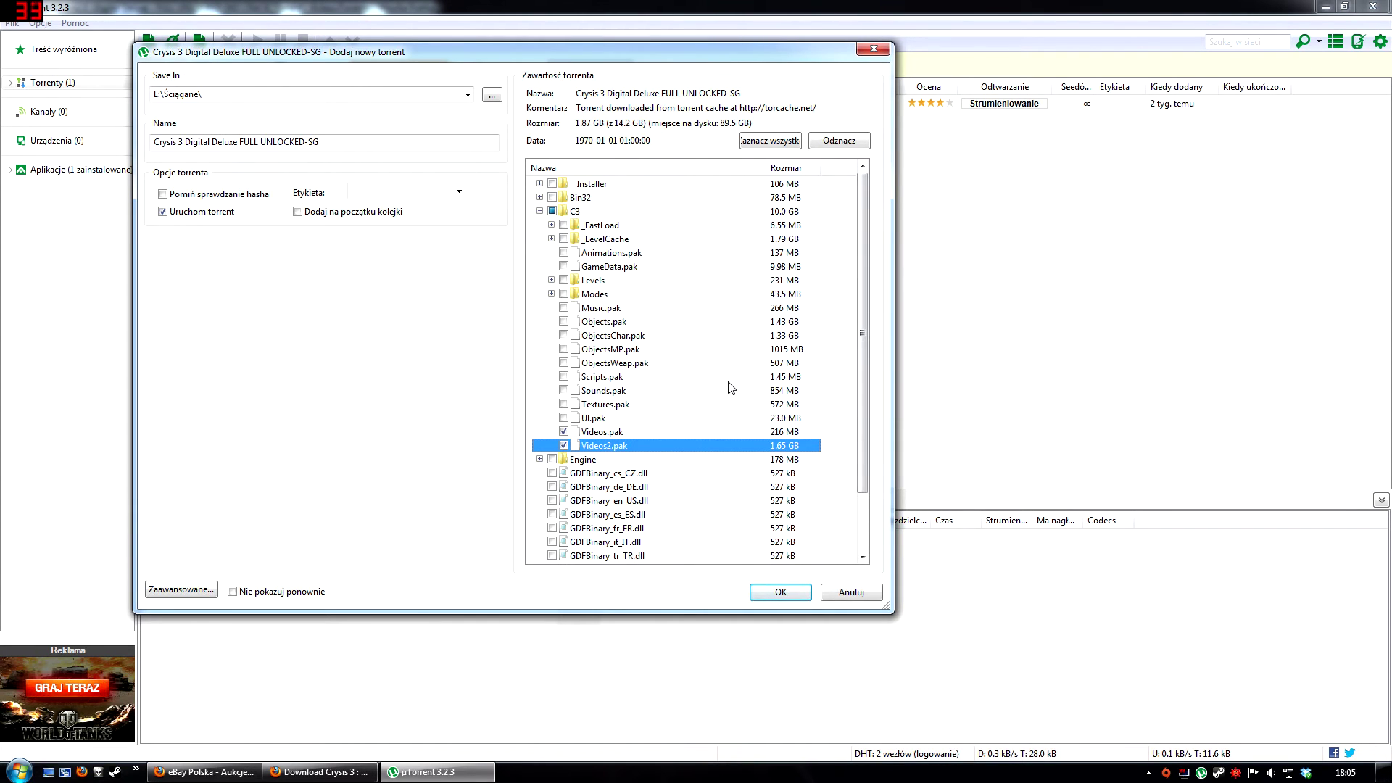
pyautogui.press('super')
pyautogui.click(315, 522)
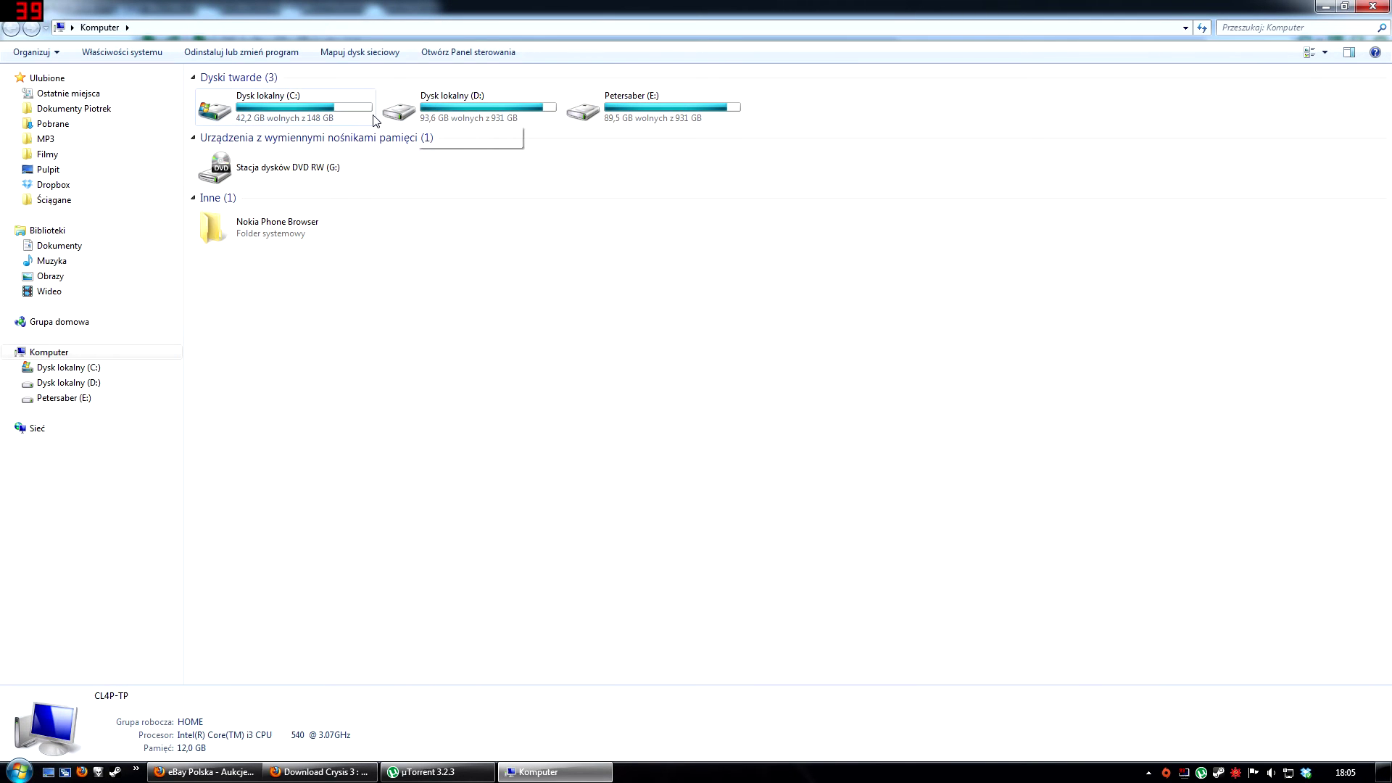
# Open the Gry games folder on drive D:
pyautogui.doubleClick(415, 116)
pyautogui.click(255, 99)
pyautogui.doubleClick(254, 99)
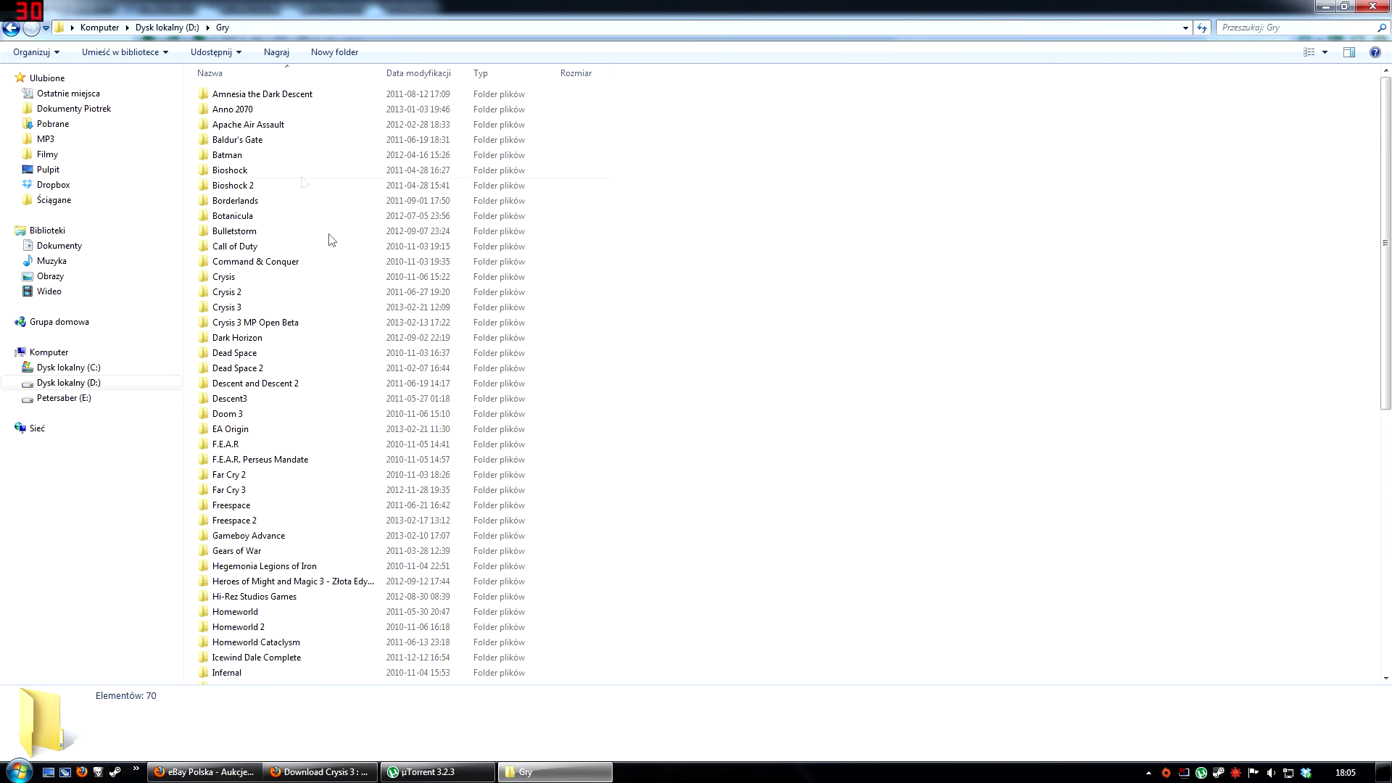
# Permanently delete the Crysis 3 MP Open Beta folder
pyautogui.write('crysis')
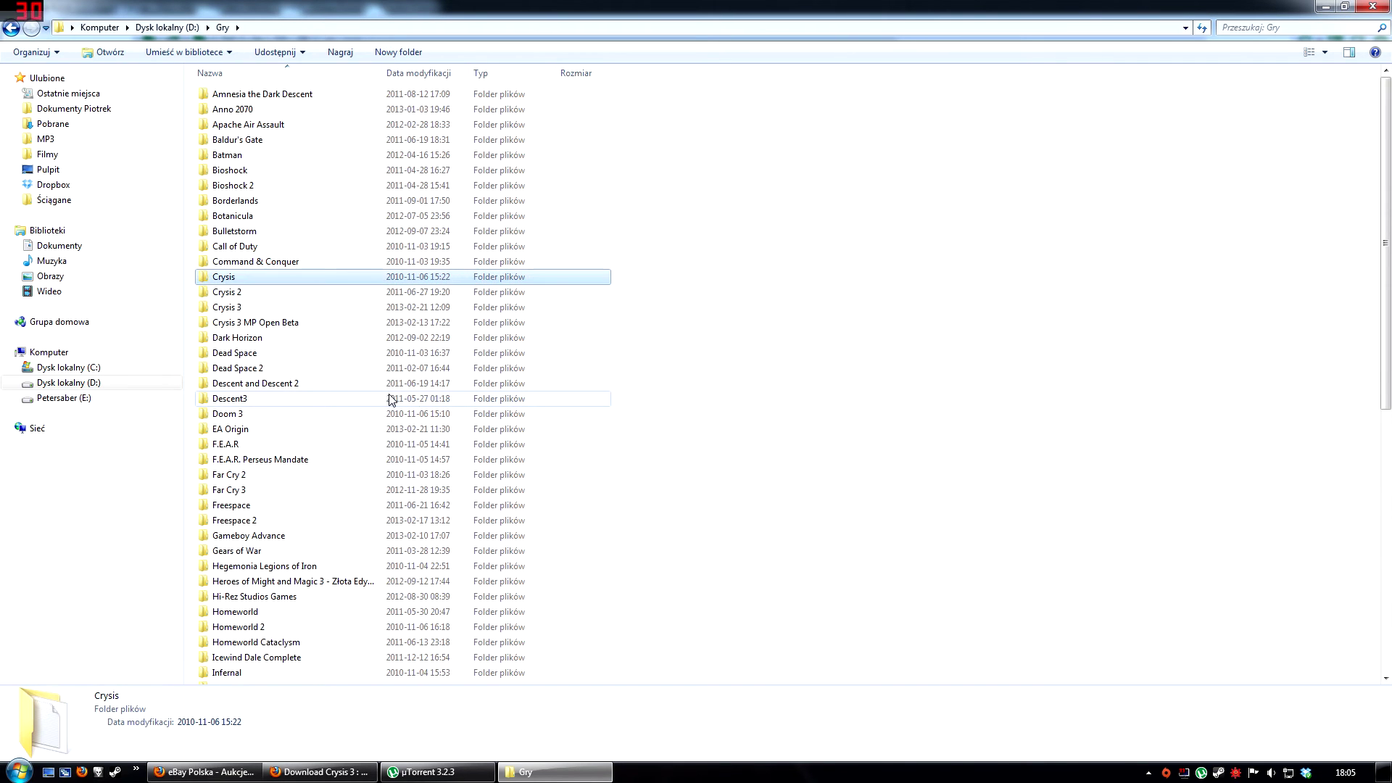
pyautogui.press('Down')
pyautogui.press('Down')
pyautogui.press('Down')
pyautogui.press('Delete')
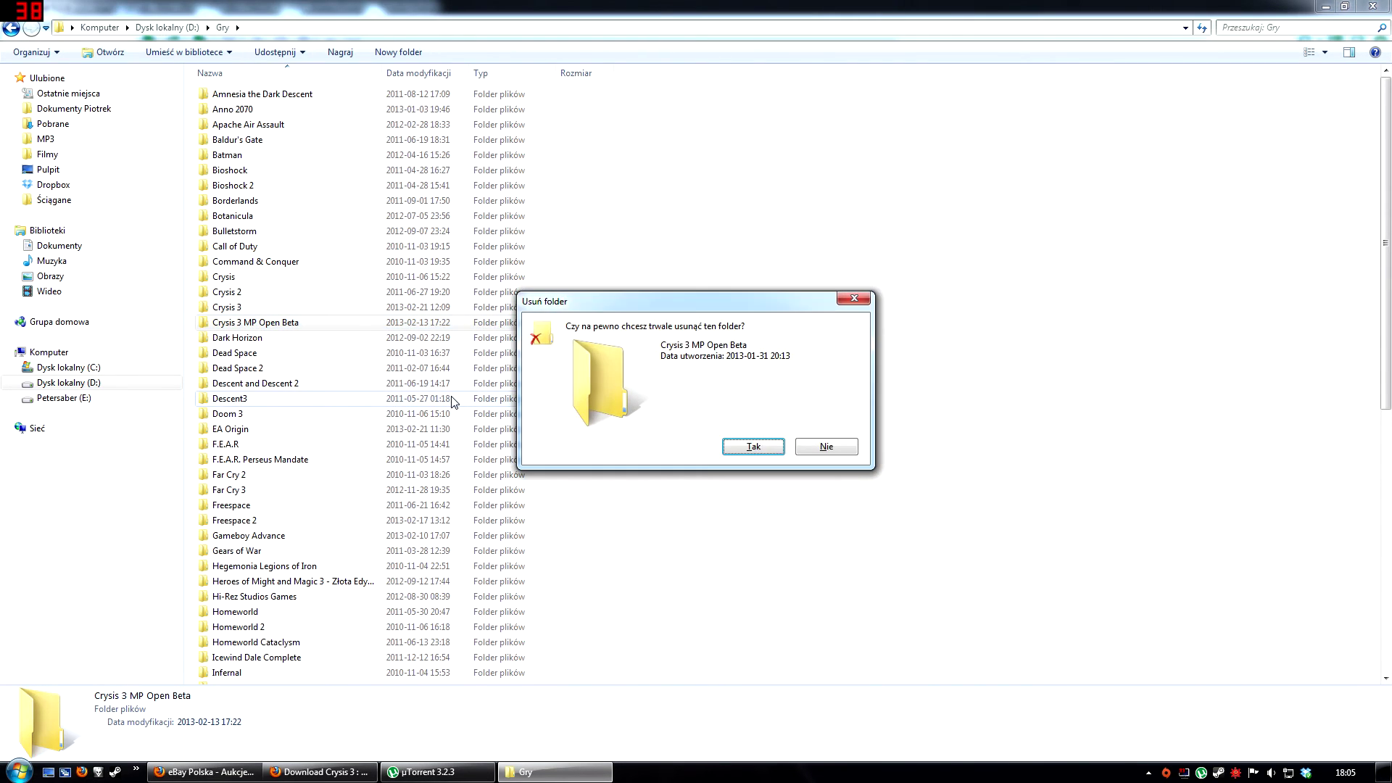
pyautogui.press('Return')
# Bring up the context menu for system.cfg in the Crysis 3 game folder
pyautogui.click(247, 309)
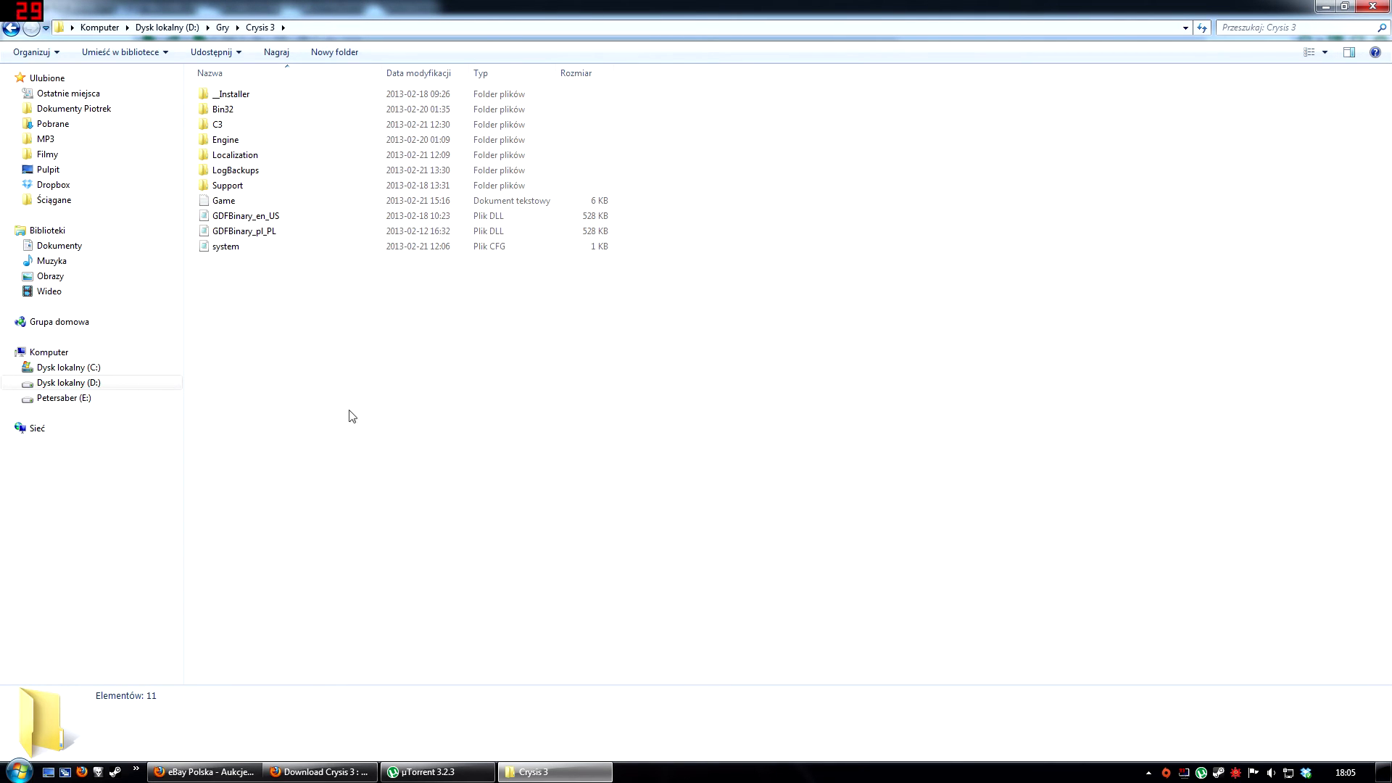
pyautogui.click(220, 248)
pyautogui.rightClick(220, 248)
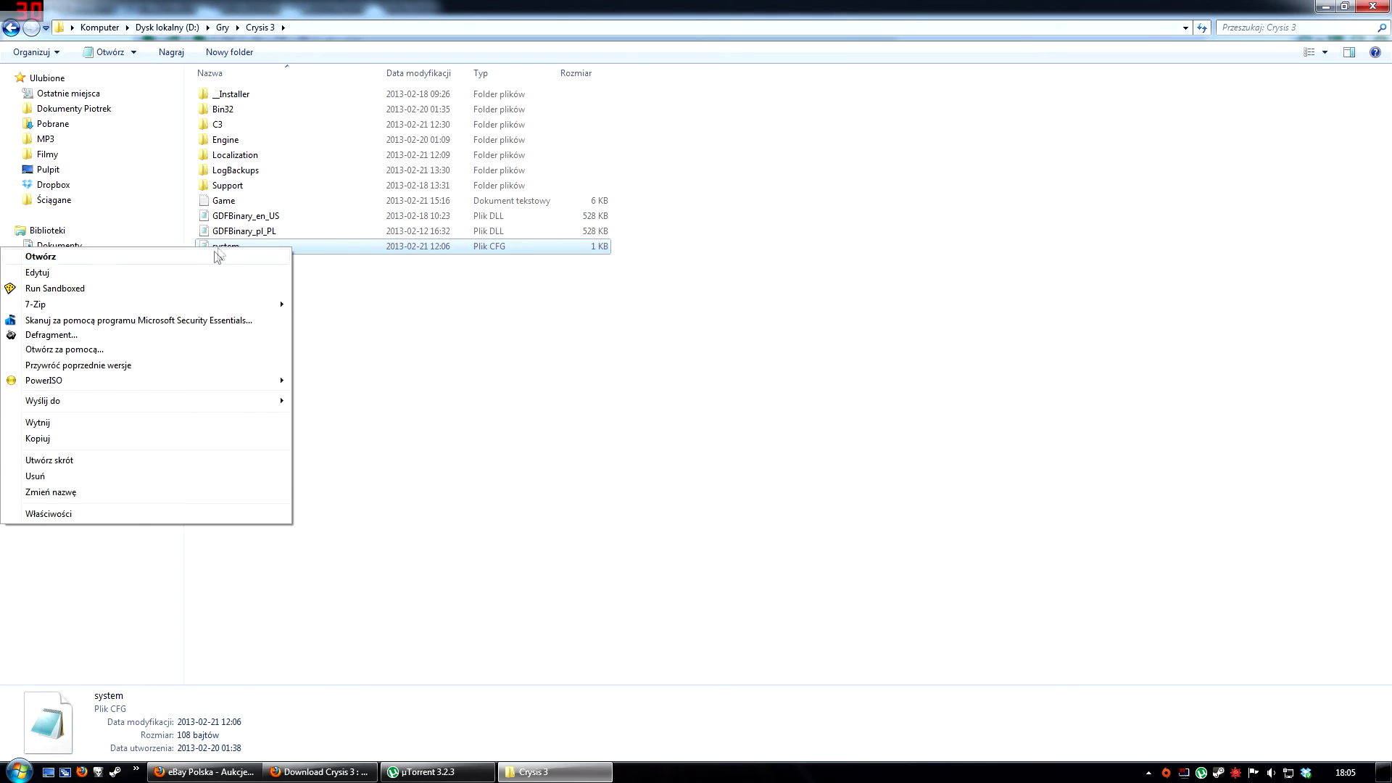
# Edit system.cfg in Notepad, confirm the g_language=english line, then save and close it
pyautogui.click(160, 273)
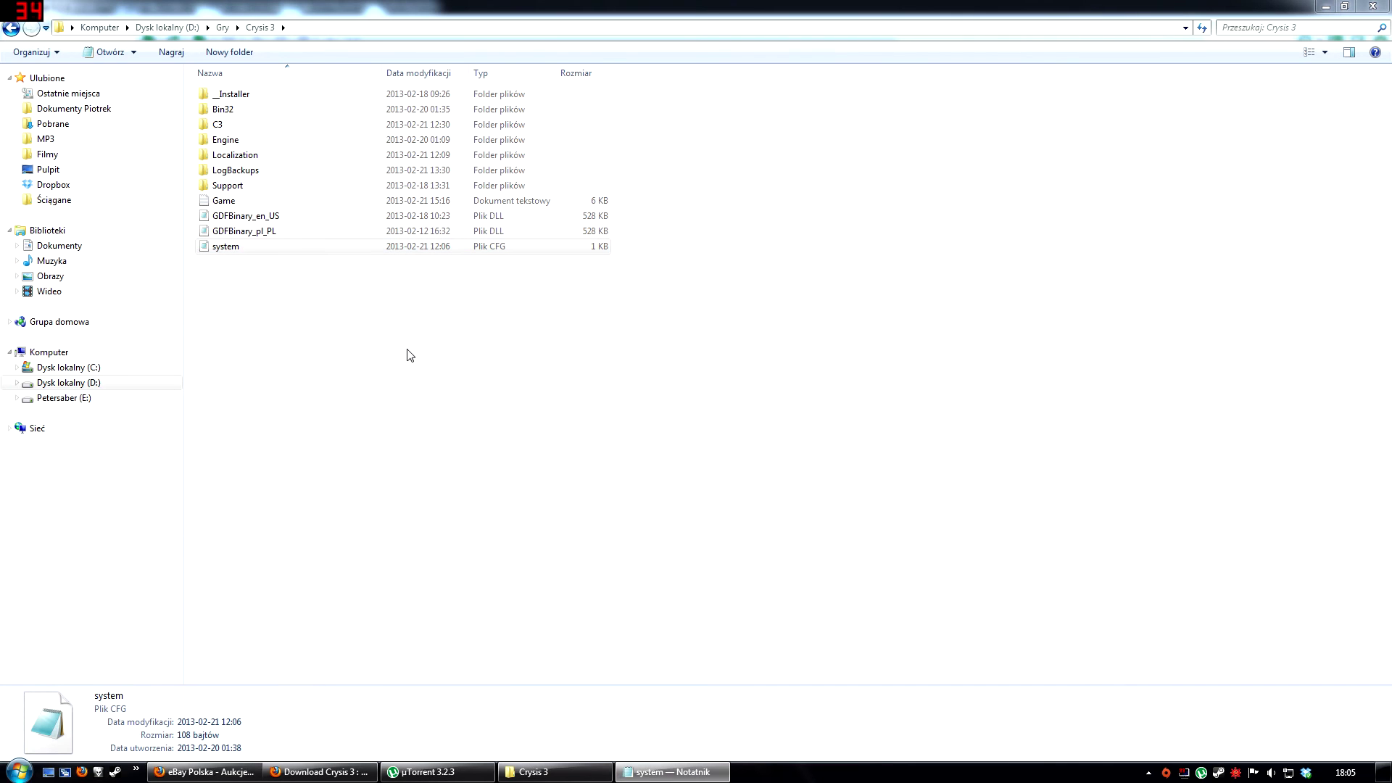
pyautogui.moveTo(348, 140); pyautogui.dragTo(784, 125)
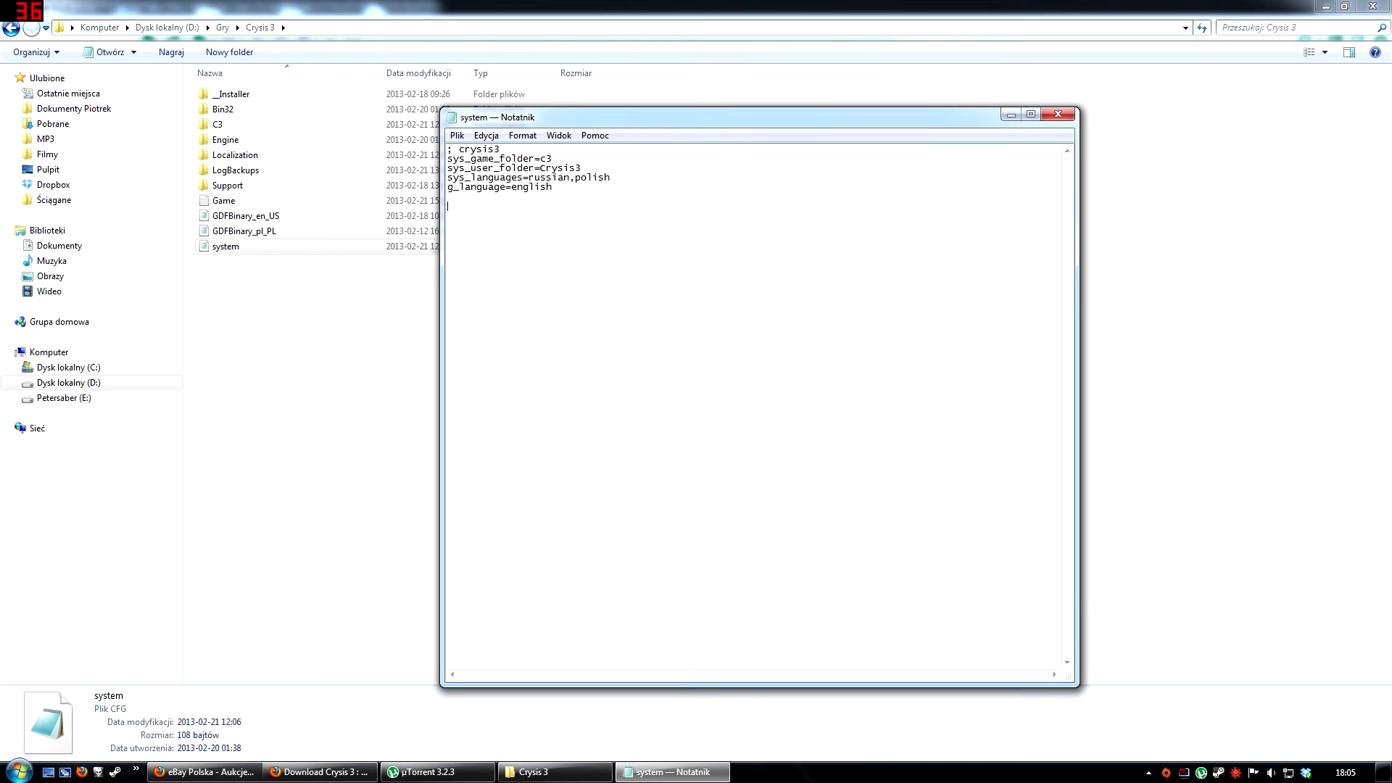
pyautogui.moveTo(512, 187); pyautogui.dragTo(447, 148)
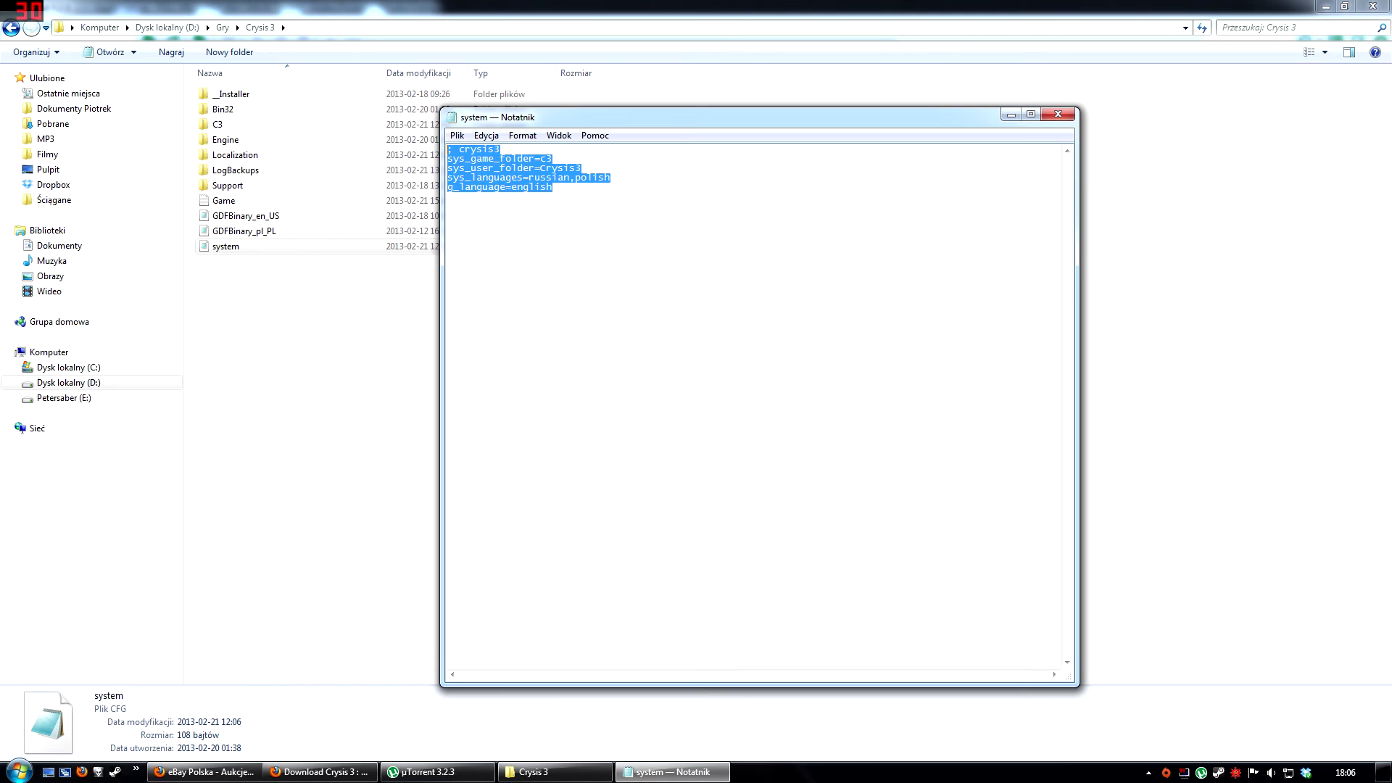
pyautogui.click(447, 148)
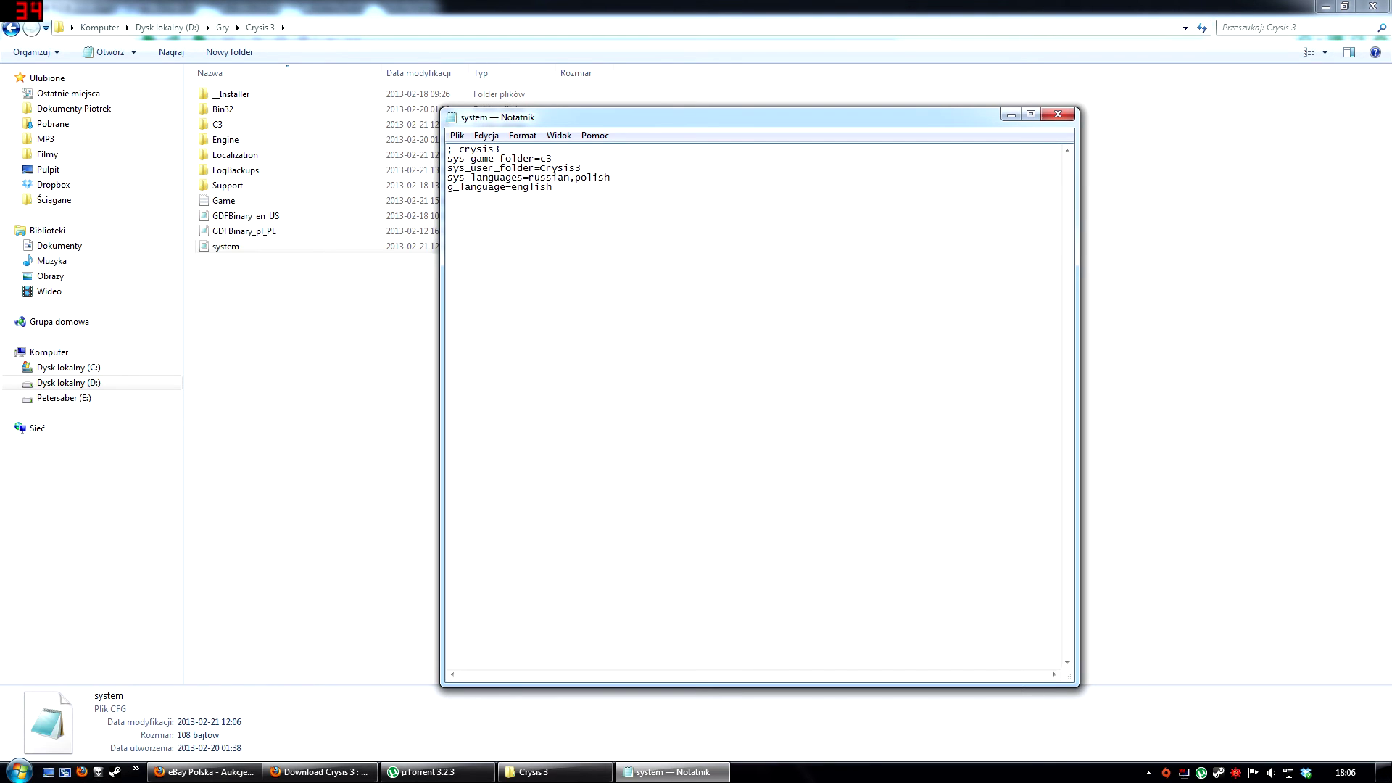
pyautogui.click(1058, 114)
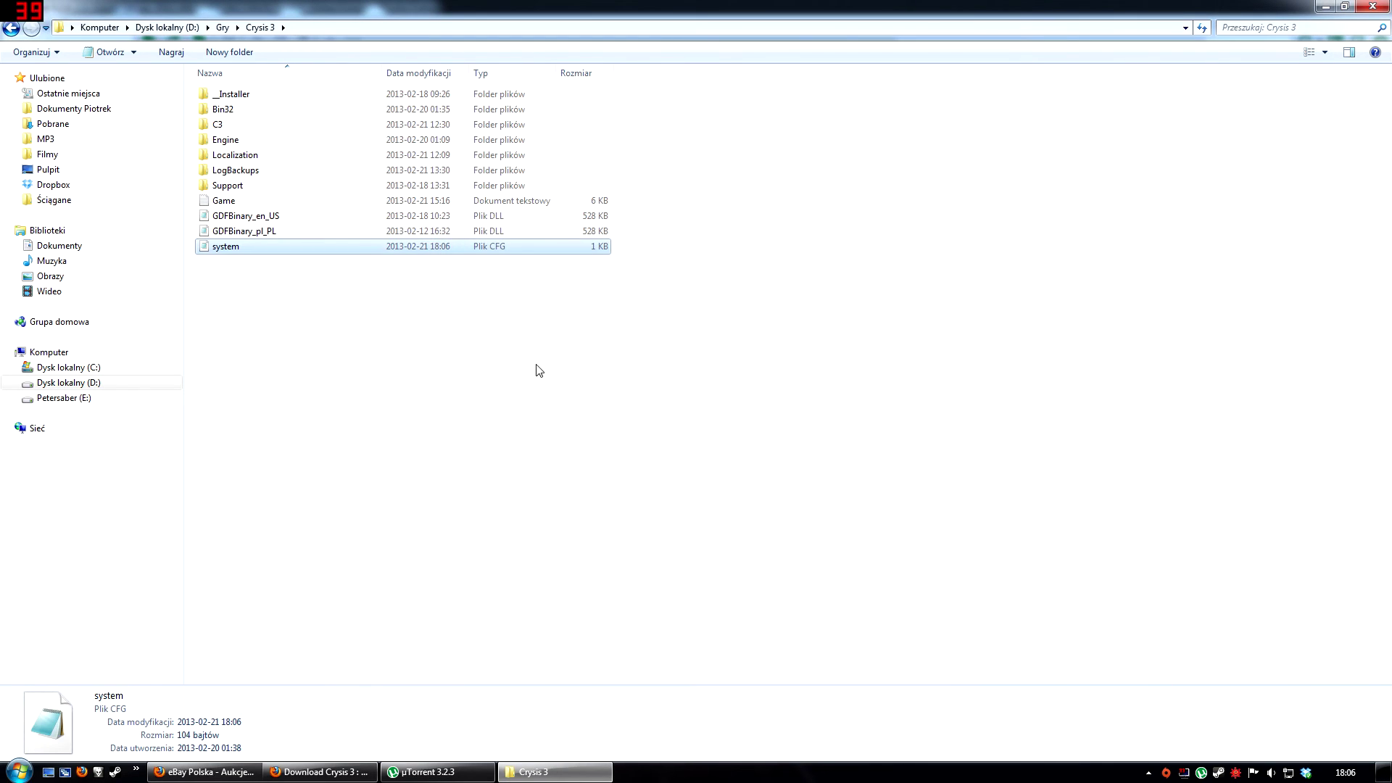
pyautogui.click(529, 377)
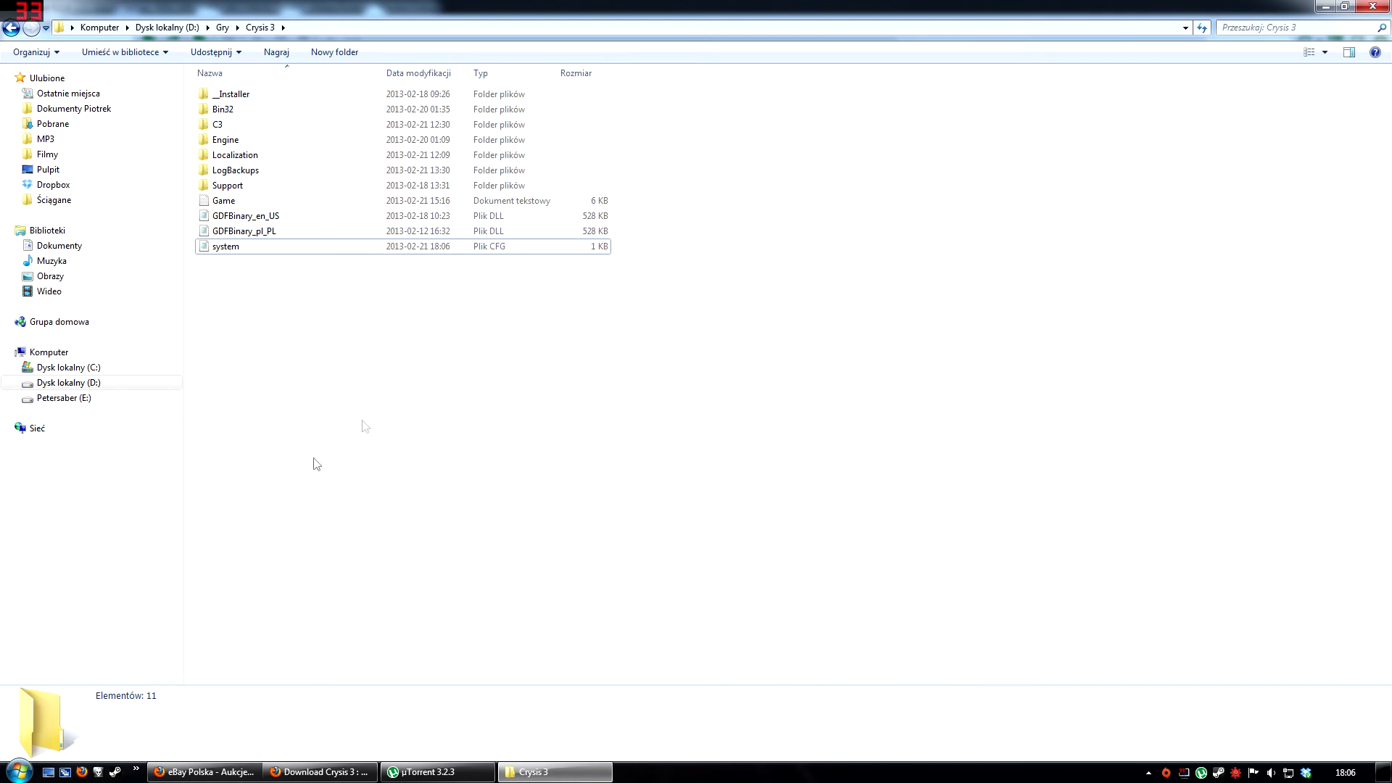
# Browse to E:\Zgraj\Crysis 3 English and open the language pack 7z archive in 7-Zip
pyautogui.click(18, 770)
pyautogui.click(229, 509)
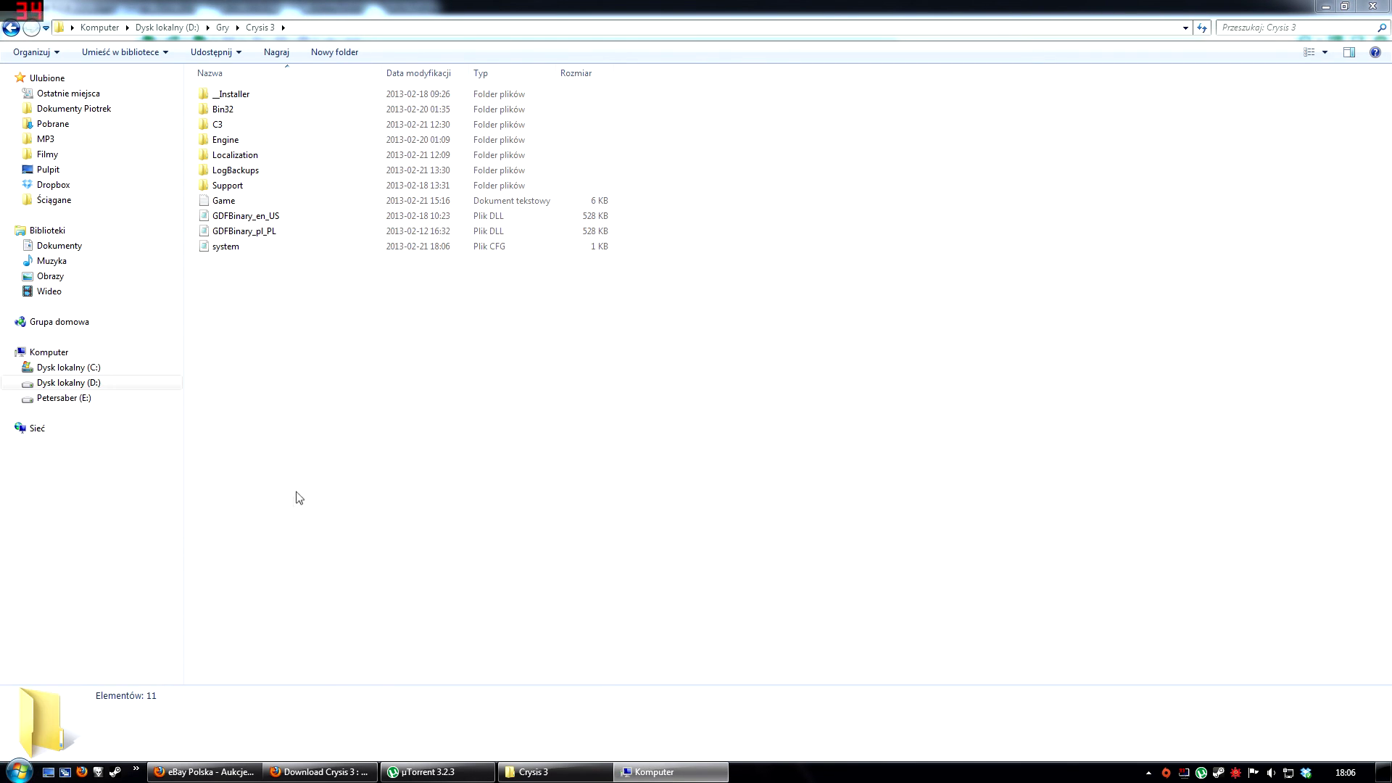
pyautogui.doubleClick(599, 116)
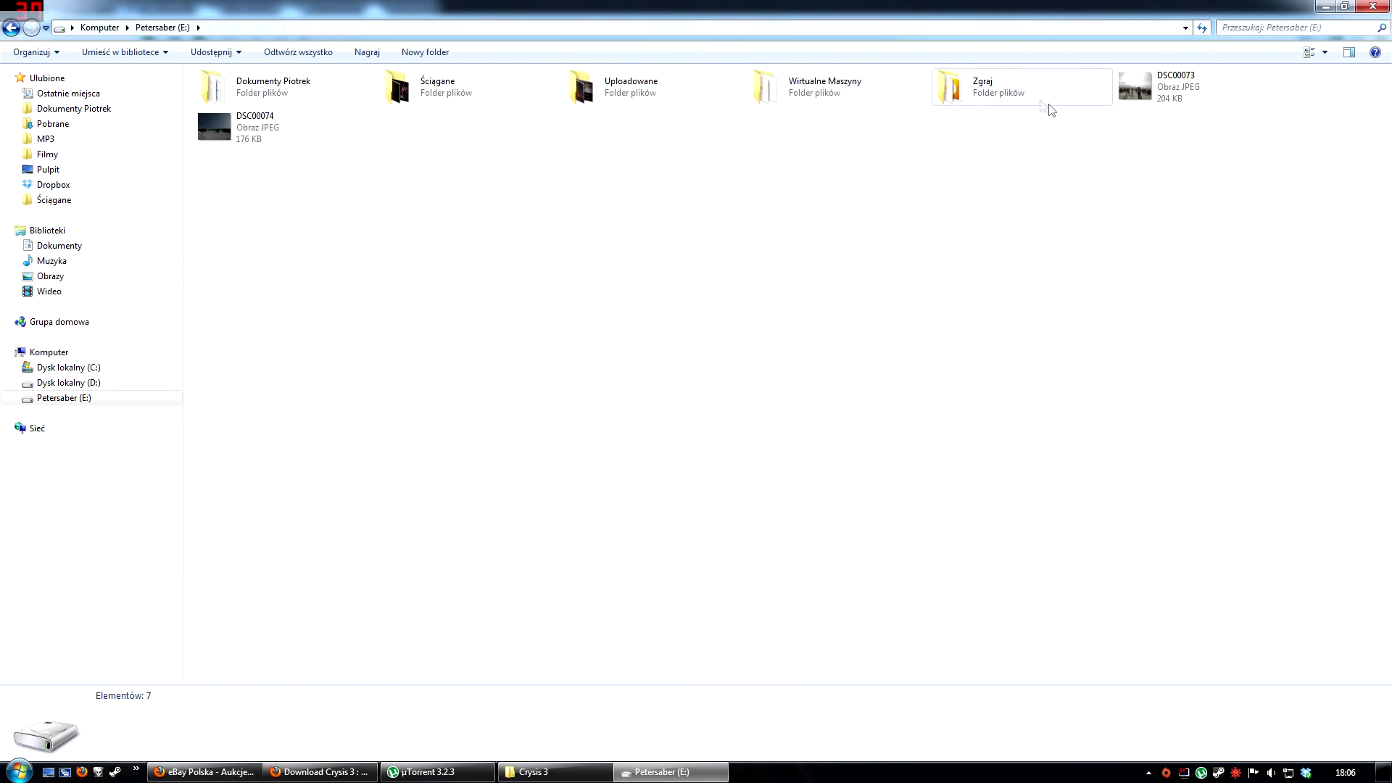
pyautogui.doubleClick(1050, 106)
pyautogui.doubleClick(310, 97)
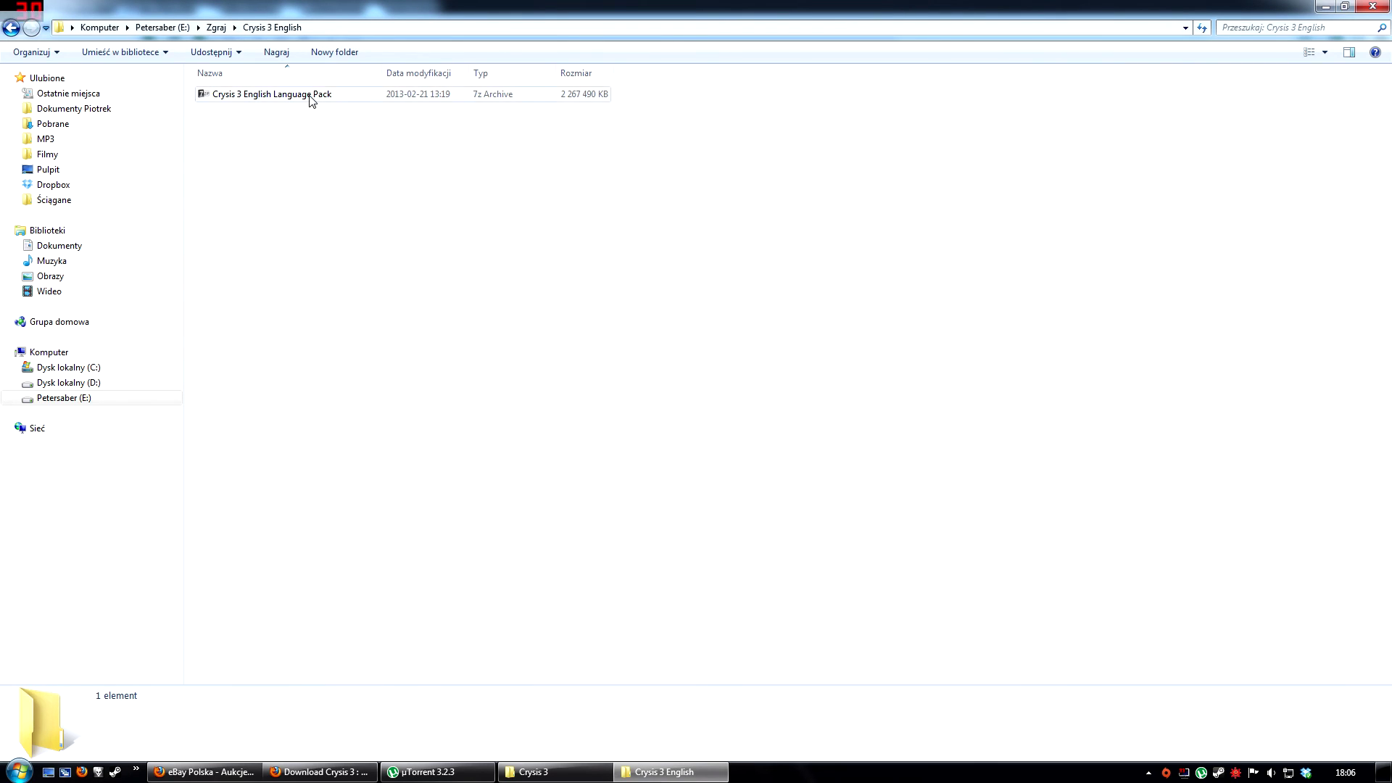
pyautogui.click(311, 100)
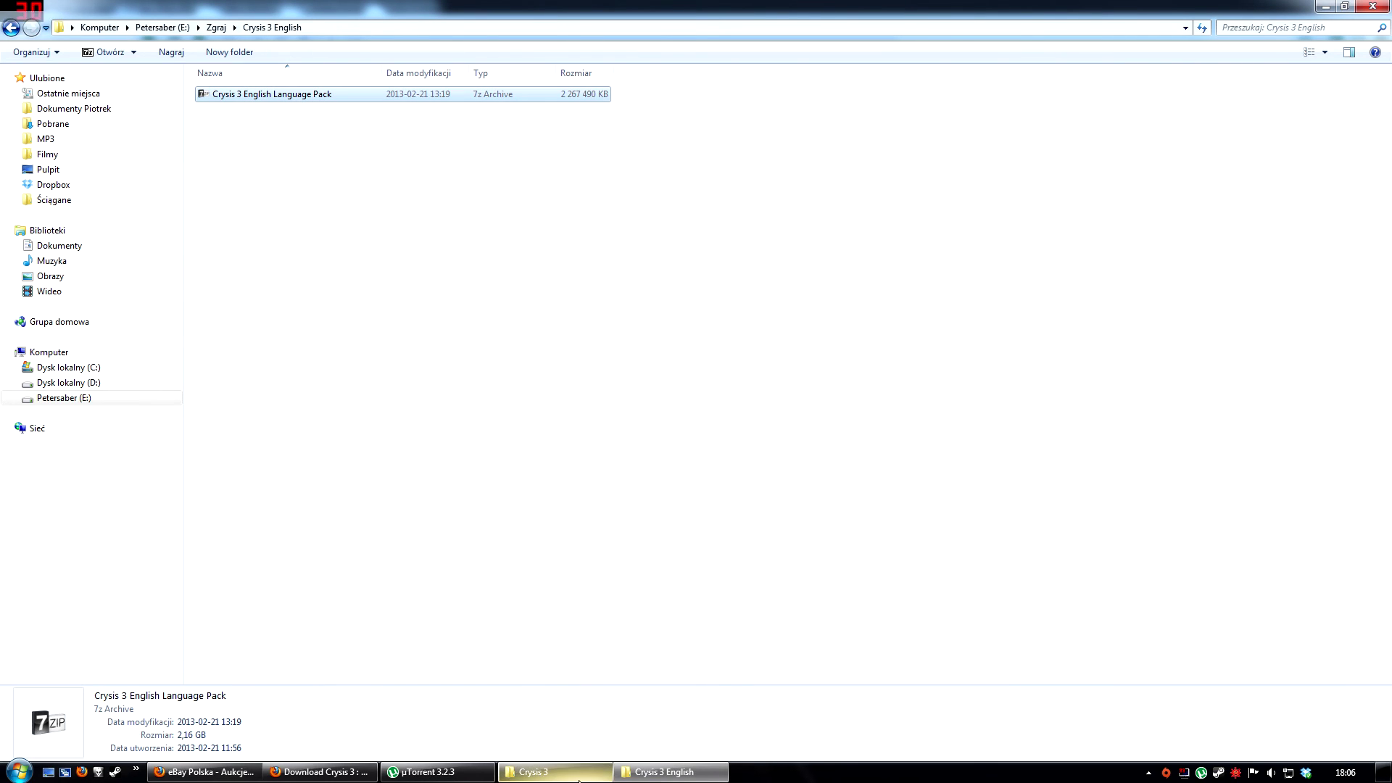
pyautogui.click(534, 771)
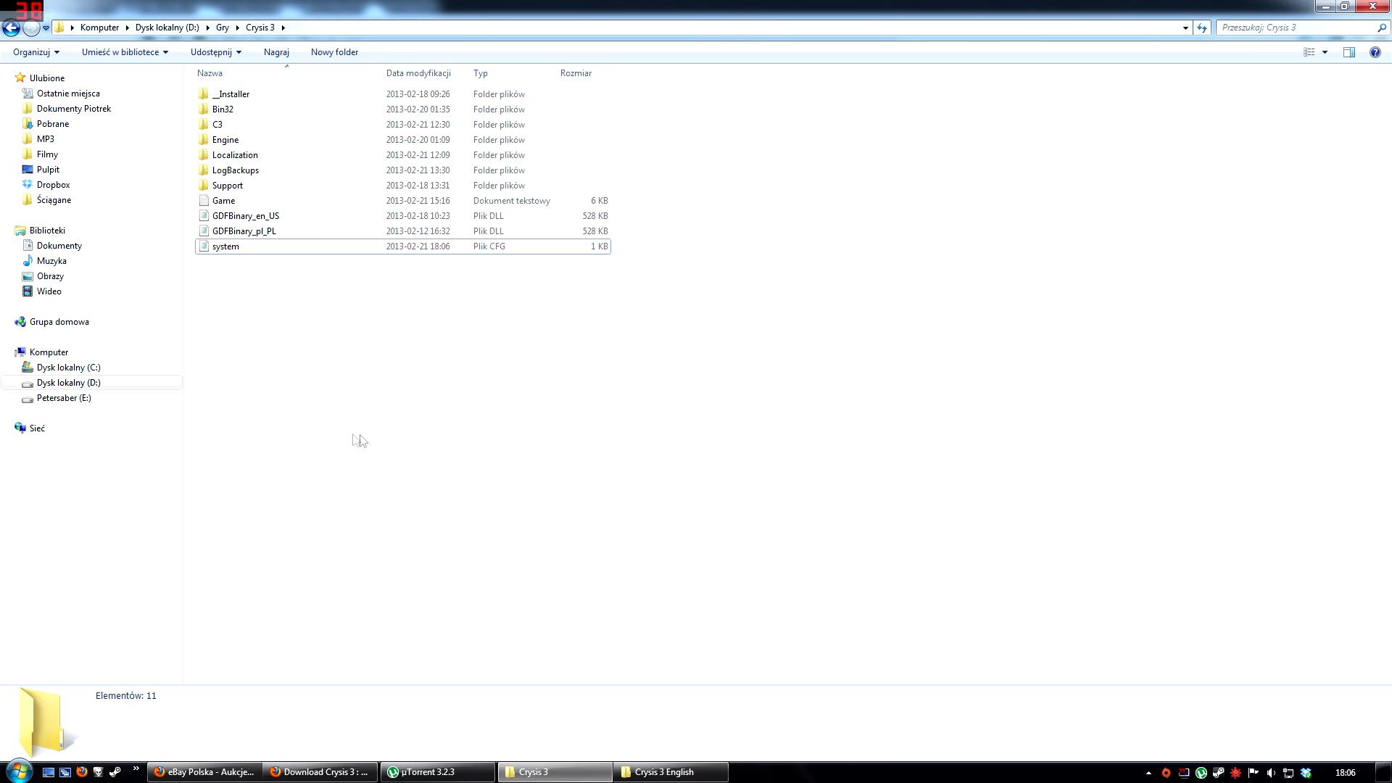
pyautogui.hotkey('alt', 'Tab')
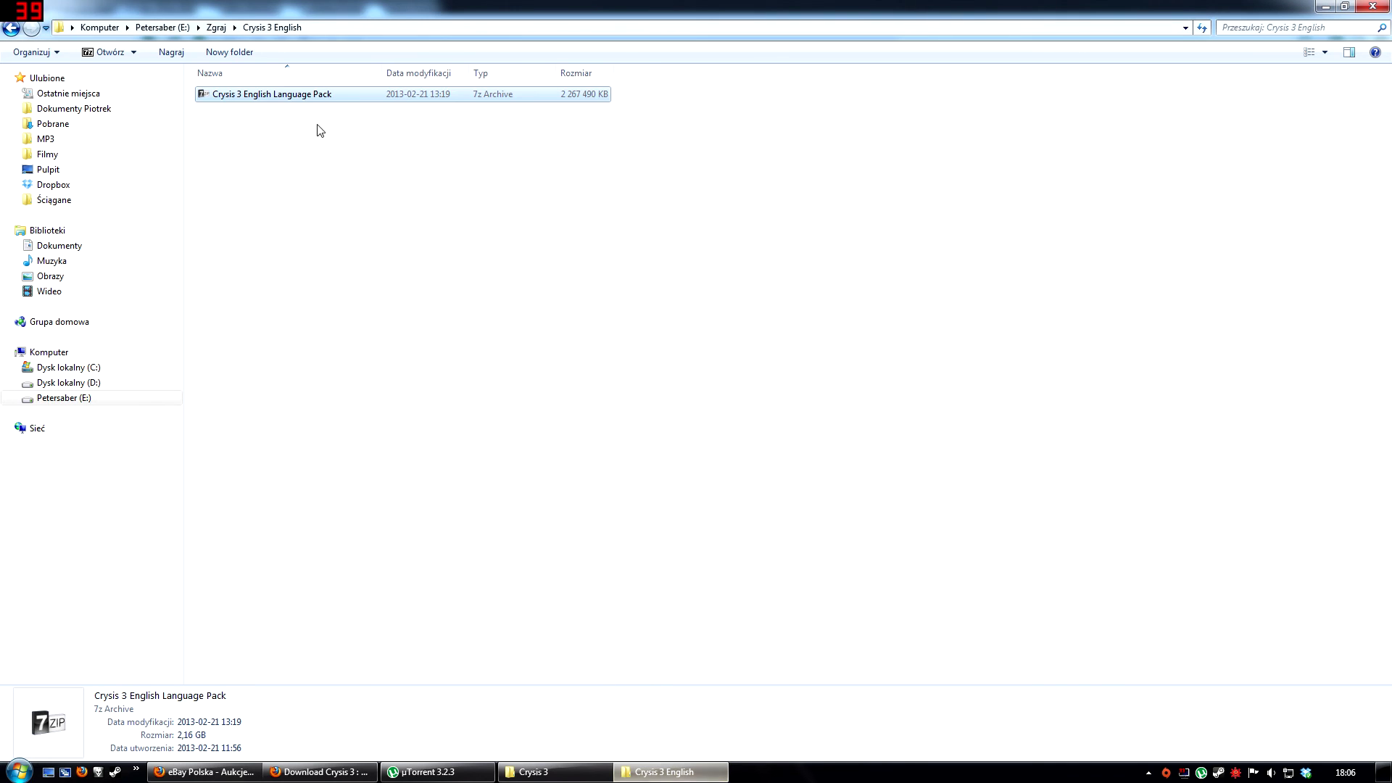
pyautogui.doubleClick(287, 99)
# Open the archive's C3 folder and select Videos.pak and Videos2.pak
pyautogui.click(222, 231)
pyautogui.doubleClick(222, 230)
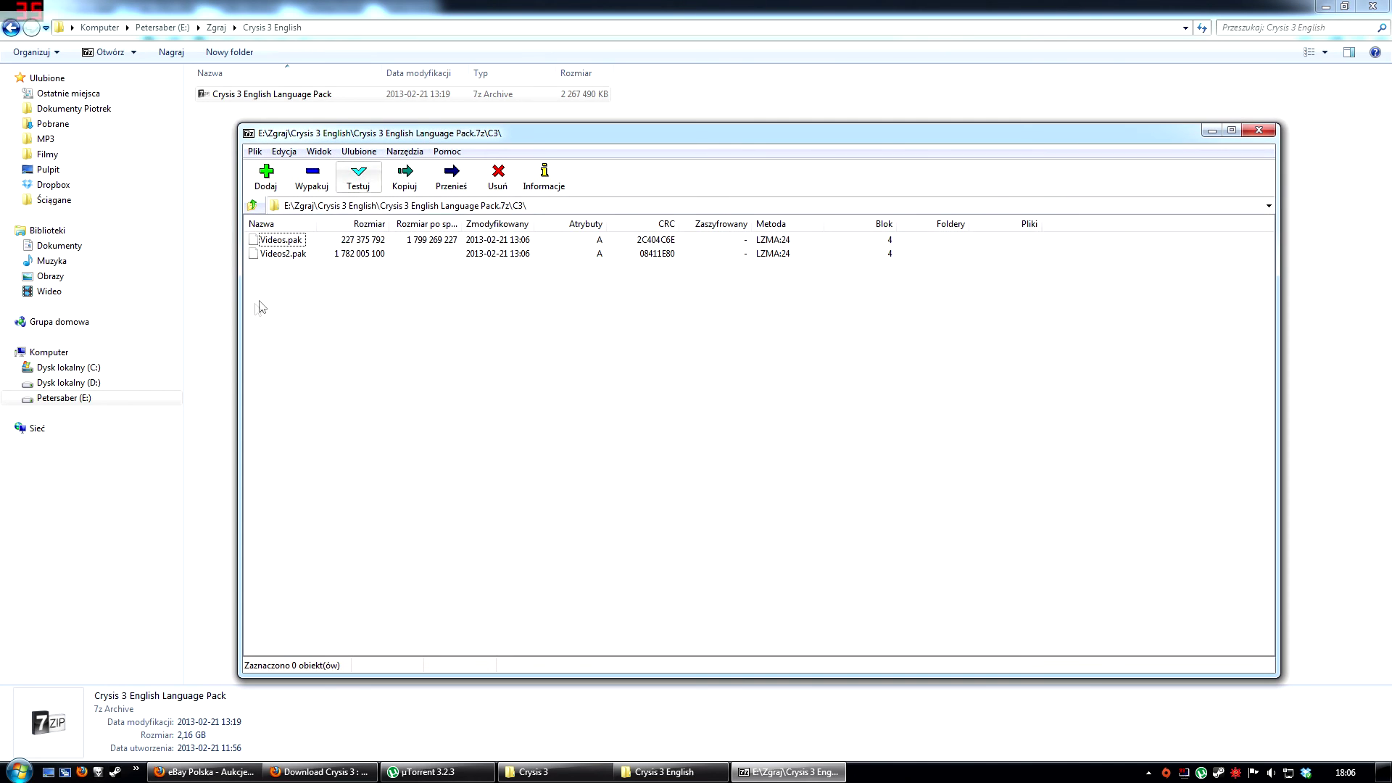
pyautogui.press('super+Down')
pyautogui.click(290, 342)
pyautogui.click(787, 772)
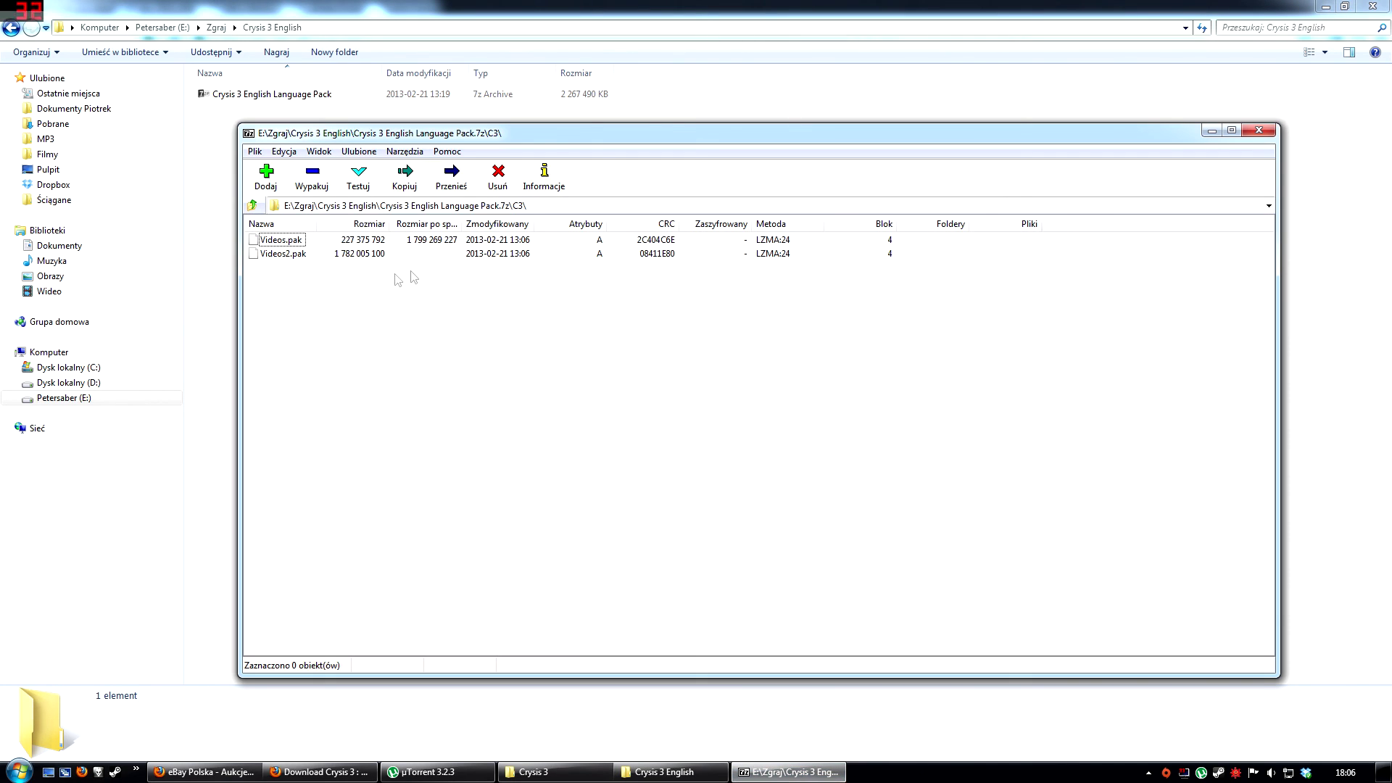
pyautogui.moveTo(306, 297); pyautogui.dragTo(320, 327)
# Open the game's D:\Gry\Crysis 3\C3 folder and locate its existing Videos PAK files
pyautogui.hotkey('alt', 'Tab')
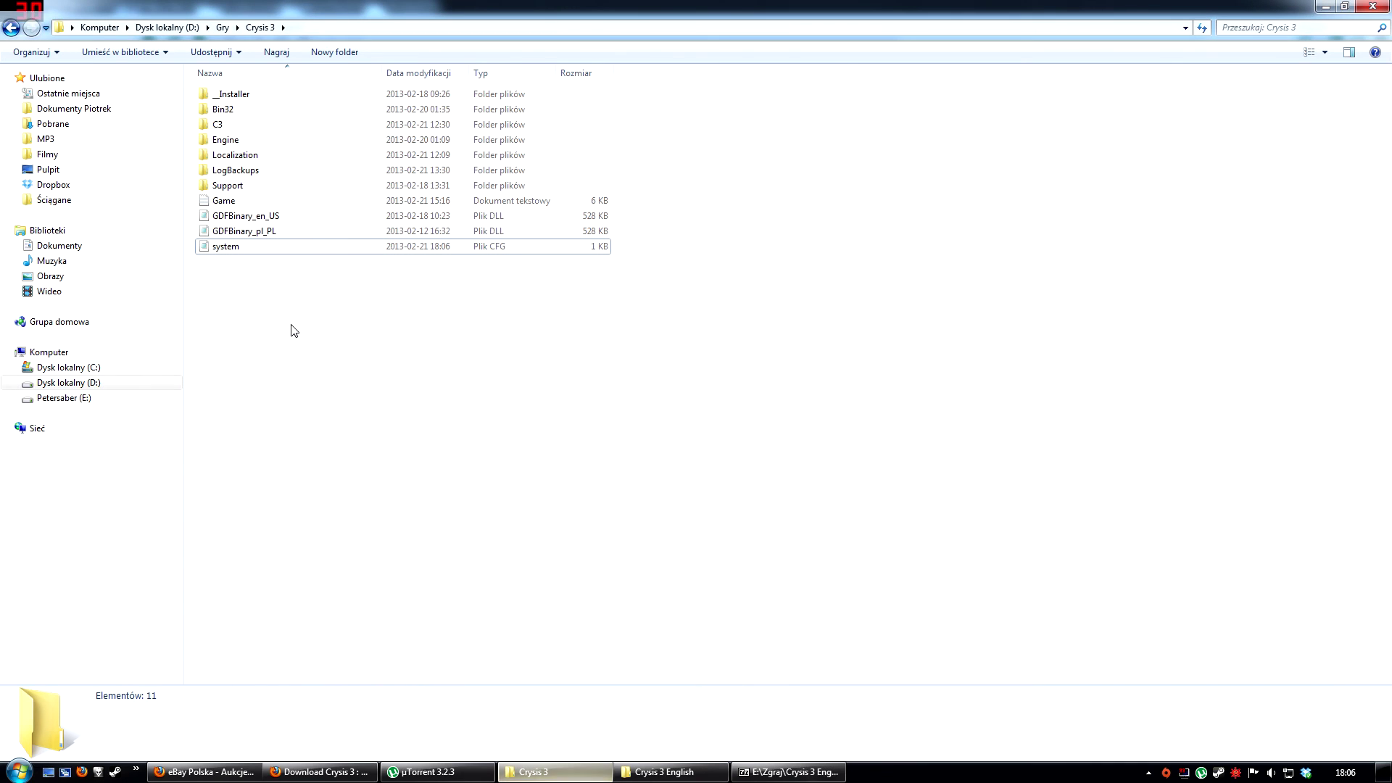
pyautogui.doubleClick(221, 124)
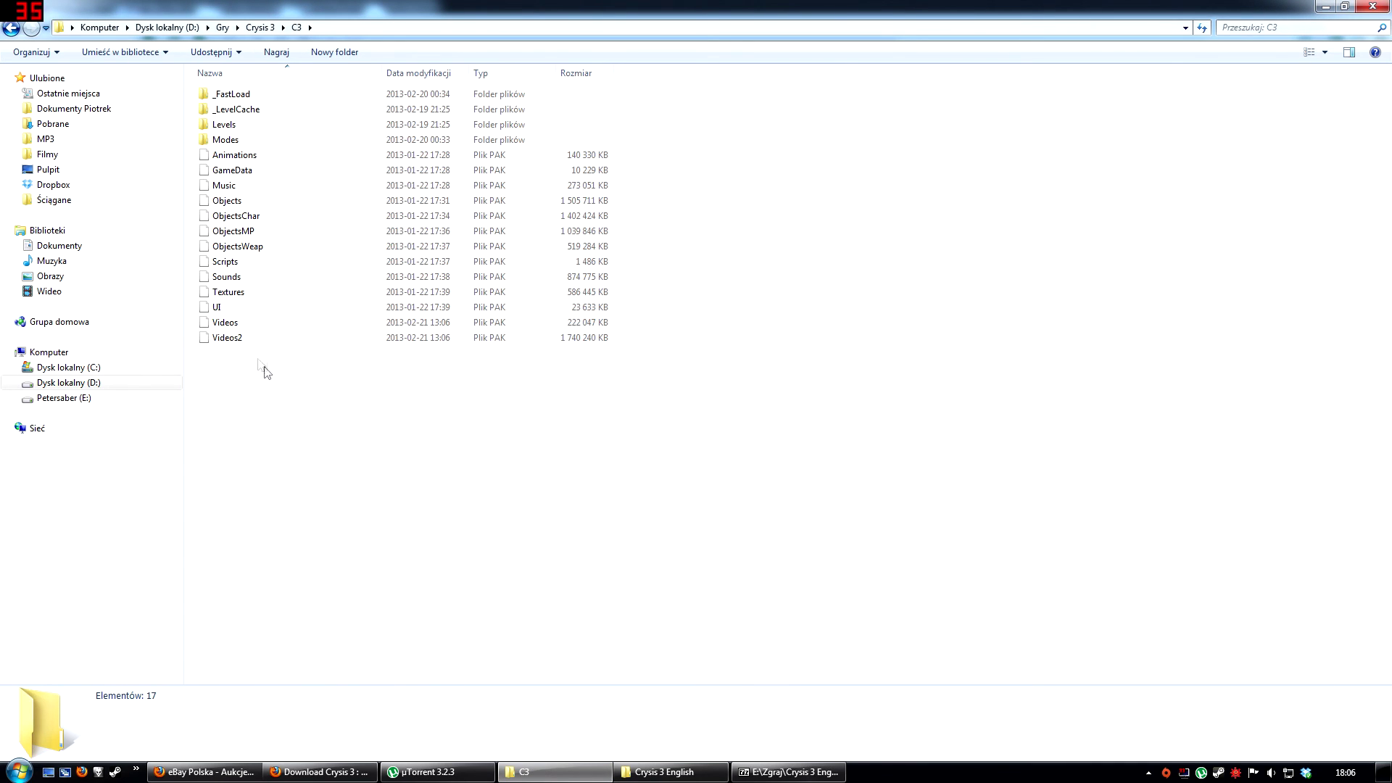
pyautogui.moveTo(267, 372); pyautogui.dragTo(202, 328)
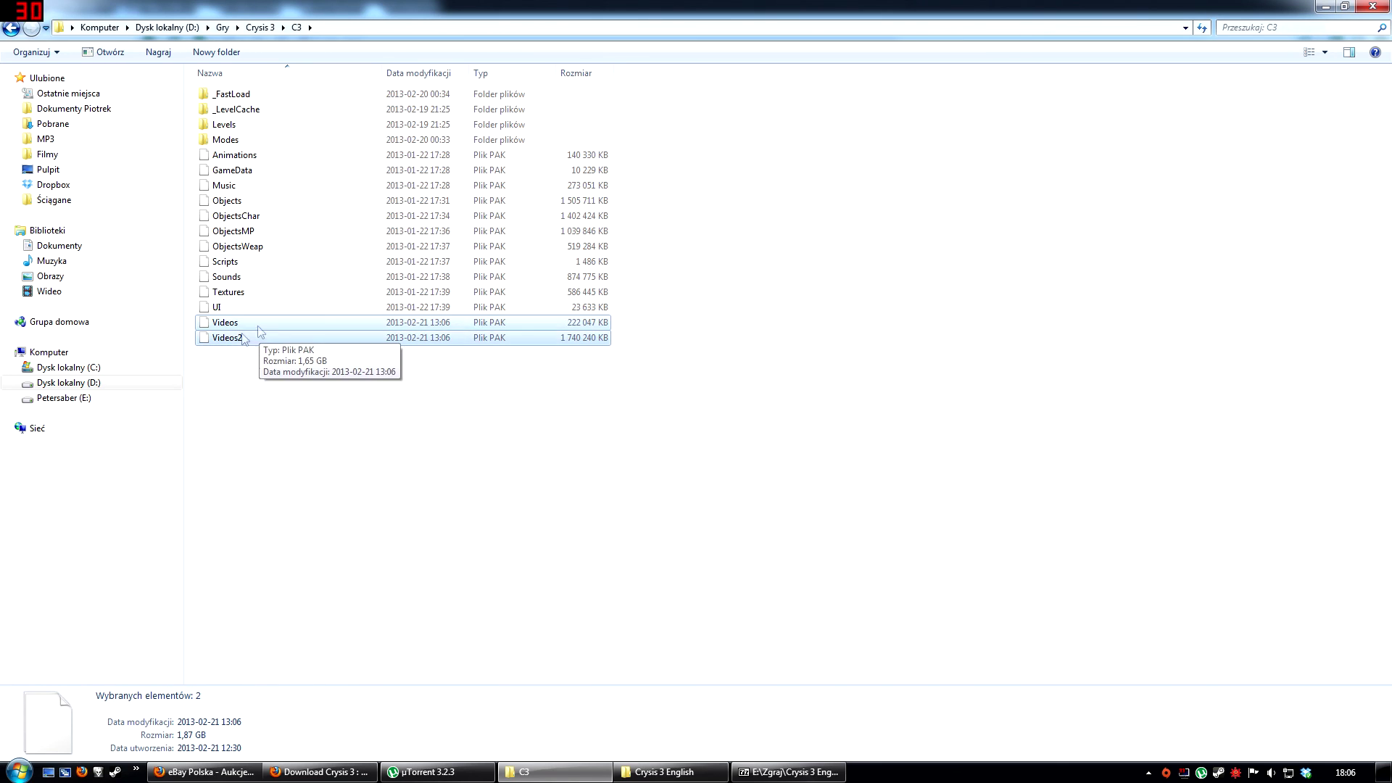
pyautogui.click(365, 458)
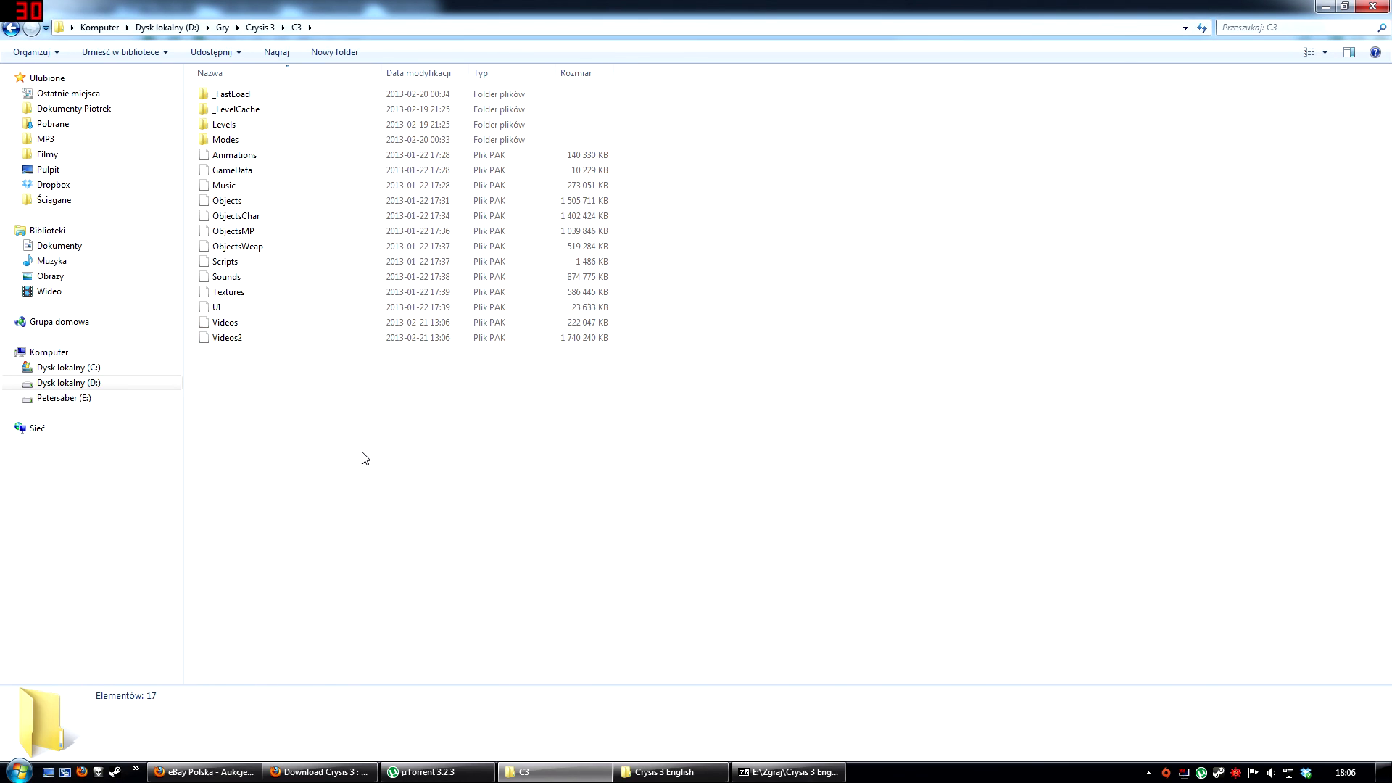
# Quit µTorrent from its system tray icon
pyautogui.click(1202, 772)
pyautogui.rightClick(1202, 773)
pyautogui.click(1247, 754)
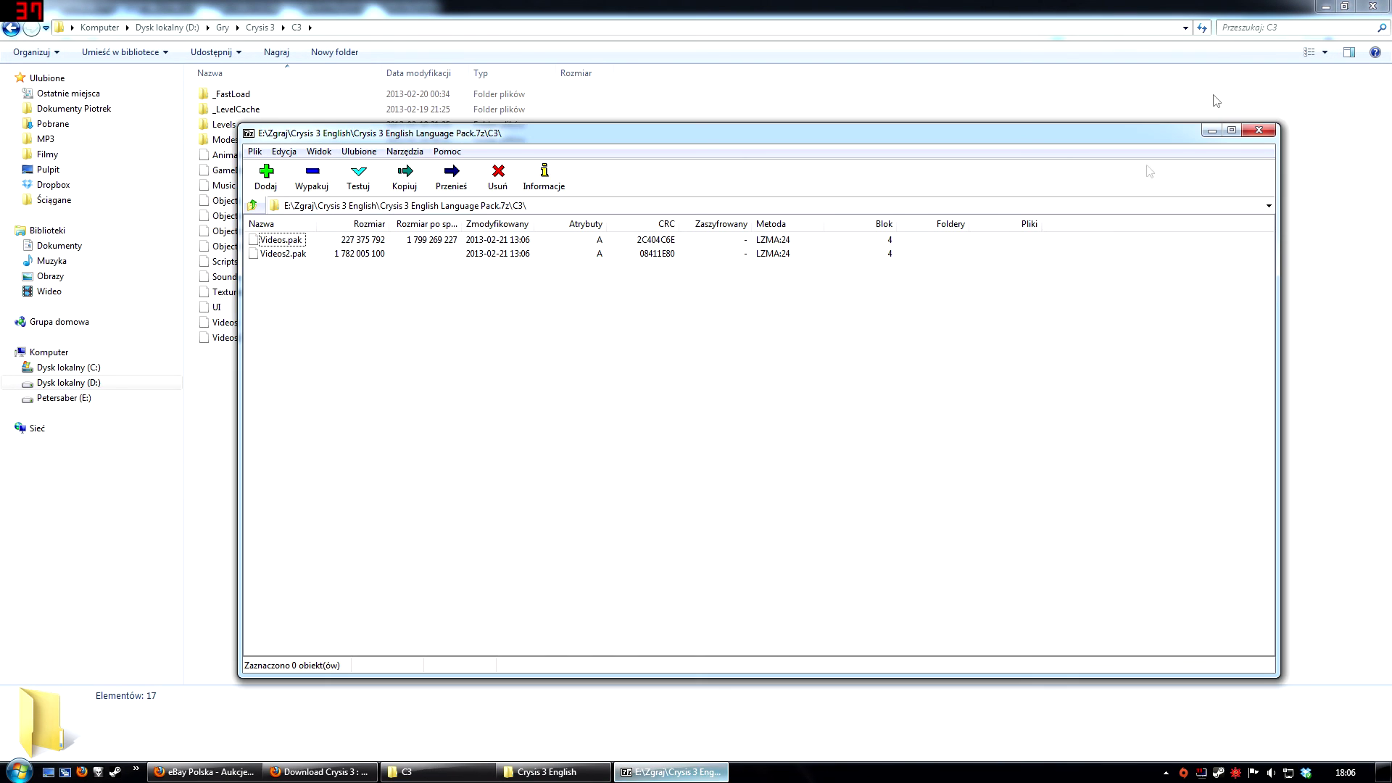